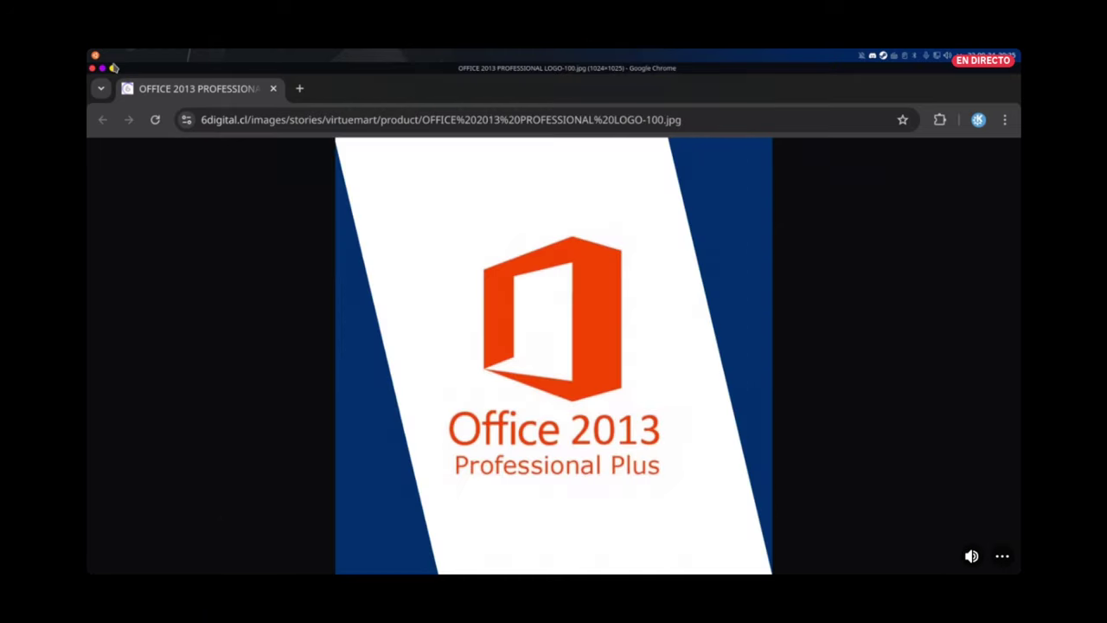
- Minimize the browser window and launch PlayOnLinux 4 from the Discover software center
left_click(113, 67)
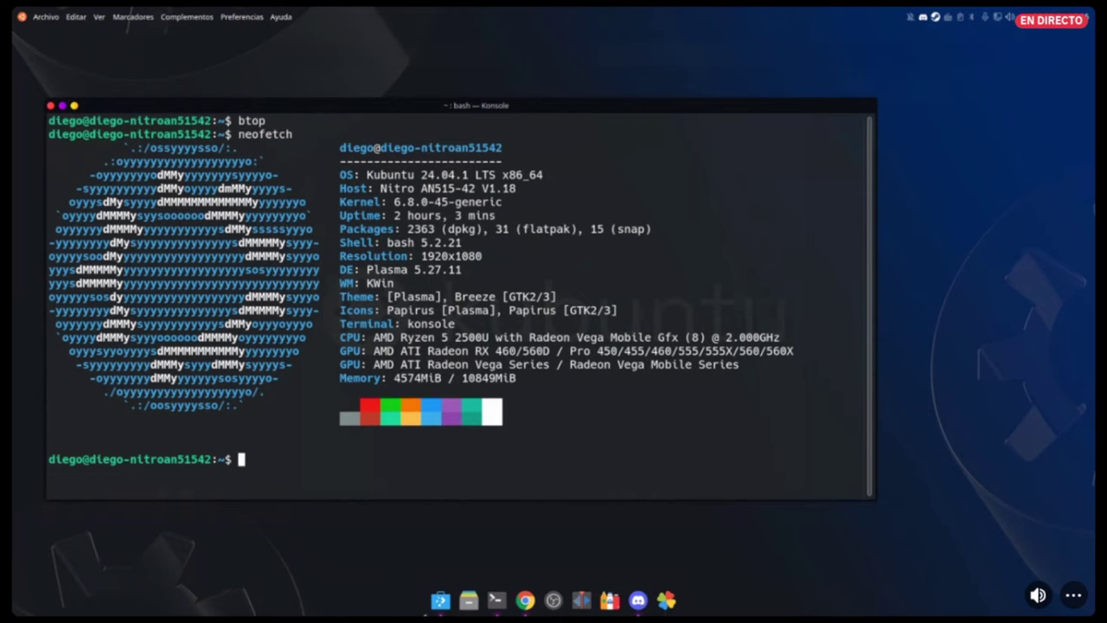
left_click(440, 599)
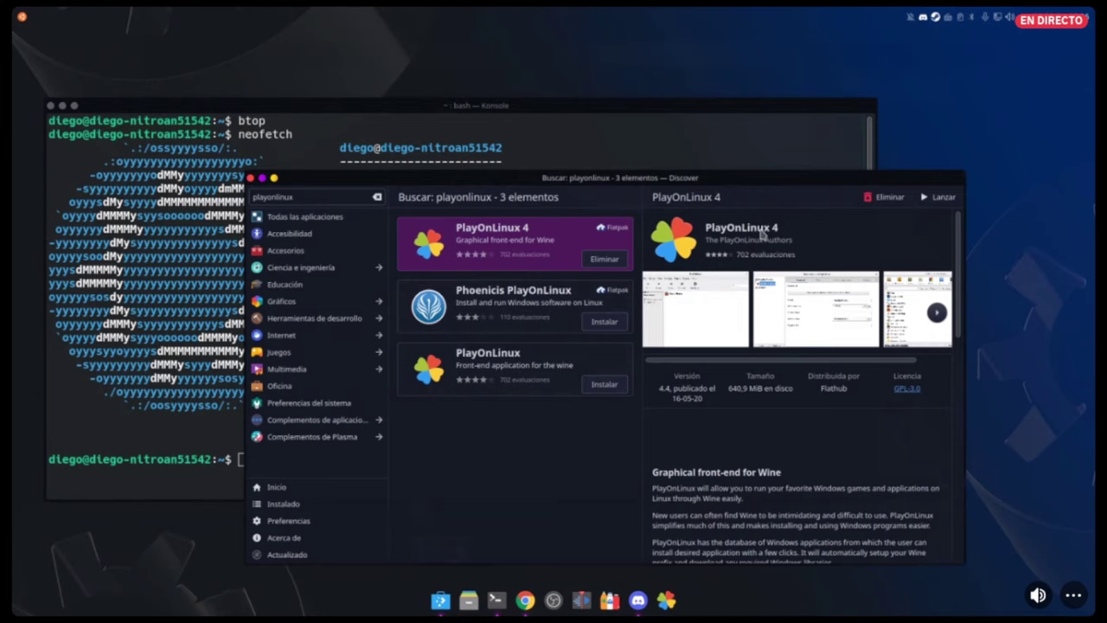
left_click(932, 201)
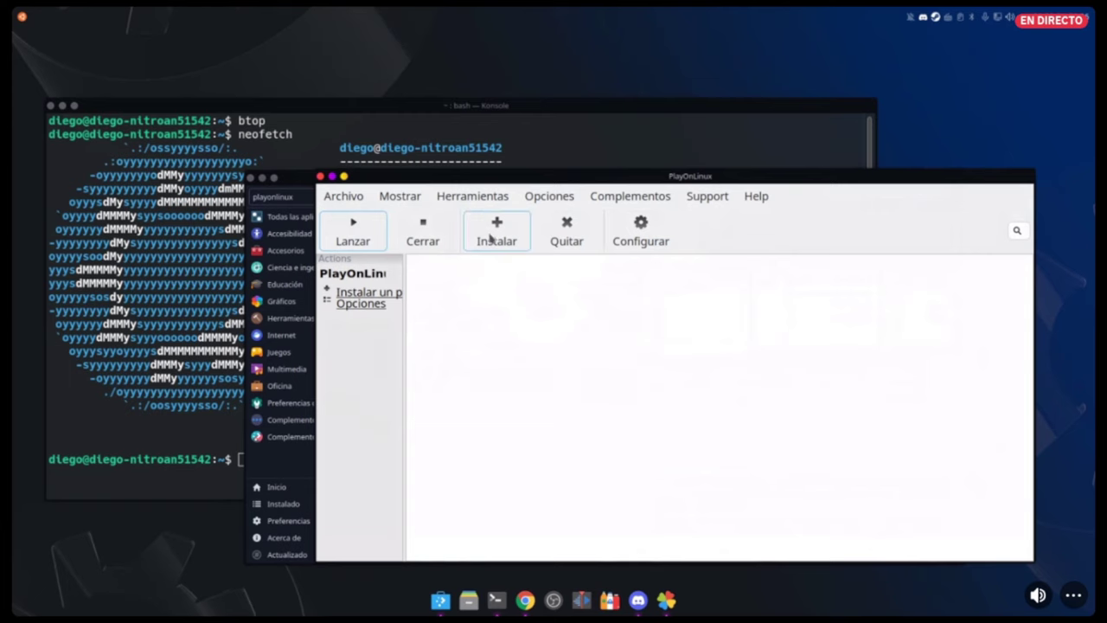
- View the version information of PlayOnLinux and close it again
left_click(763, 198)
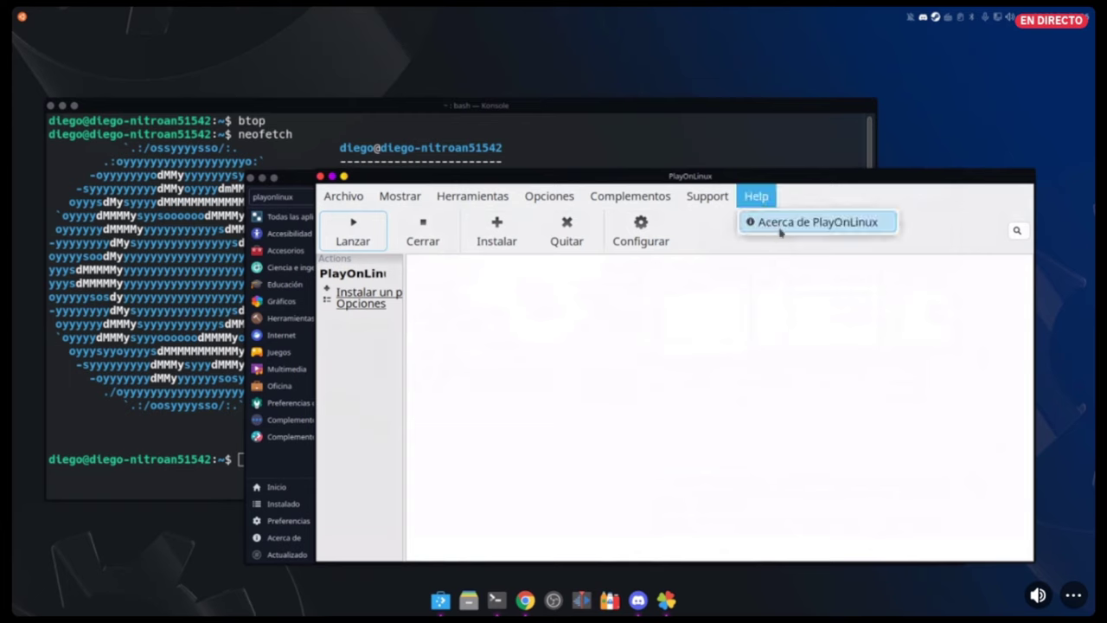
left_click(781, 223)
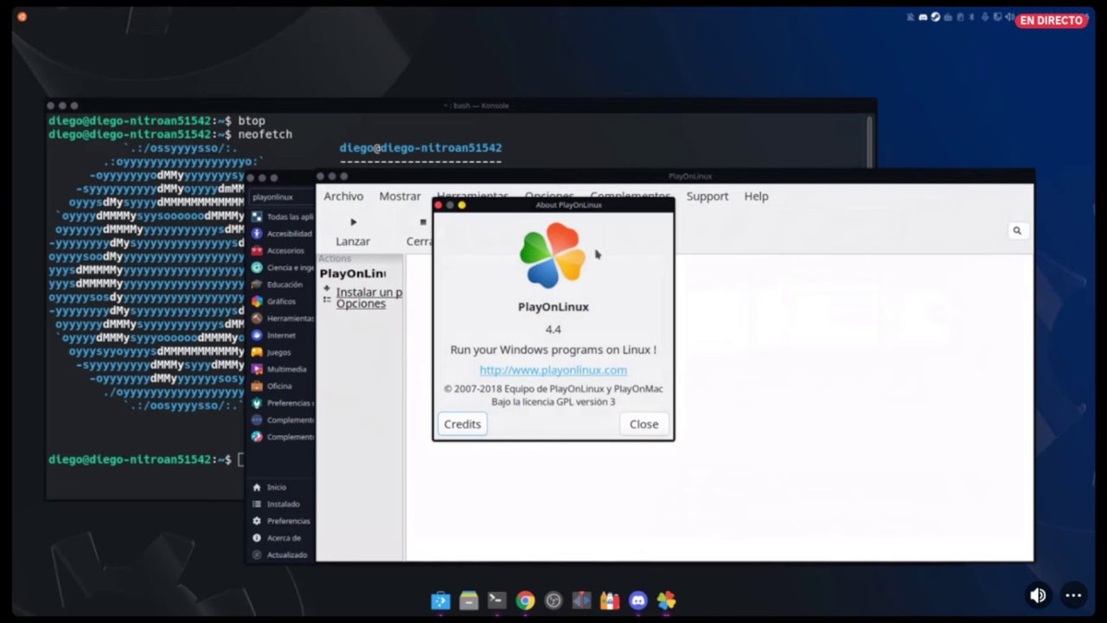
left_click(439, 205)
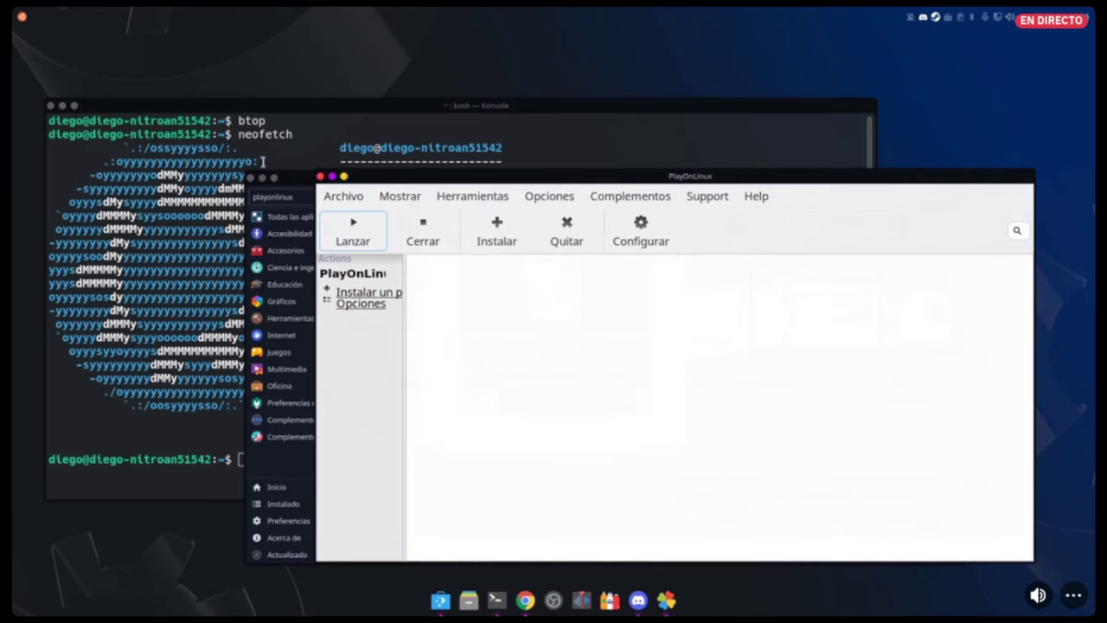
- Minimize the Konsole and Discover windows and maximize the PlayOnLinux window
left_click(74, 106)
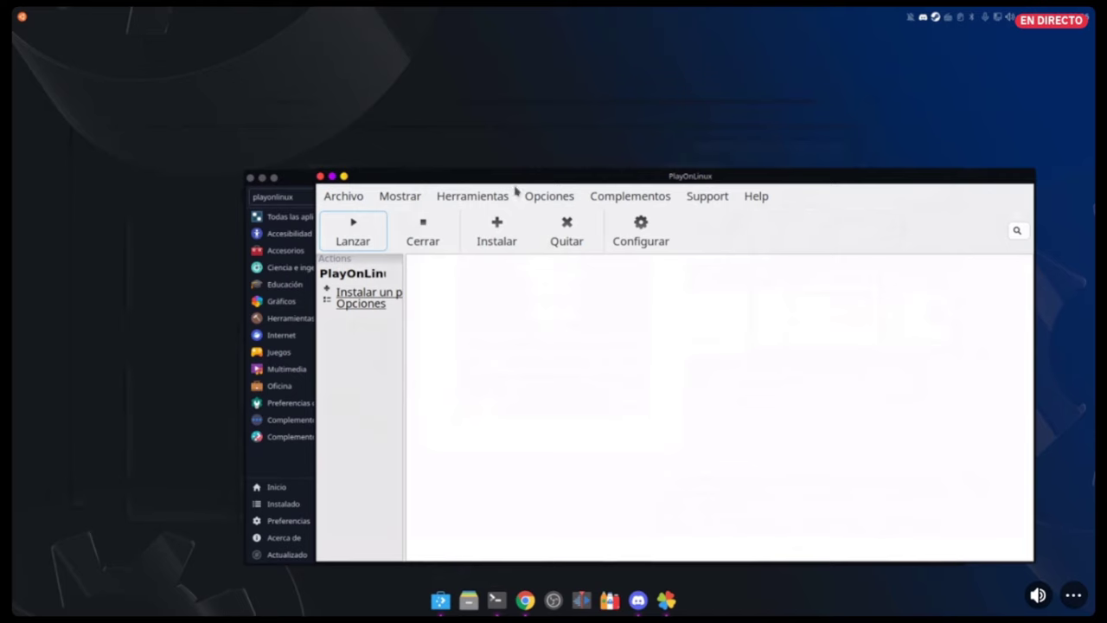
left_click(474, 195)
left_click(302, 184)
left_click(301, 184)
left_click_drag(298, 173, 263, 160)
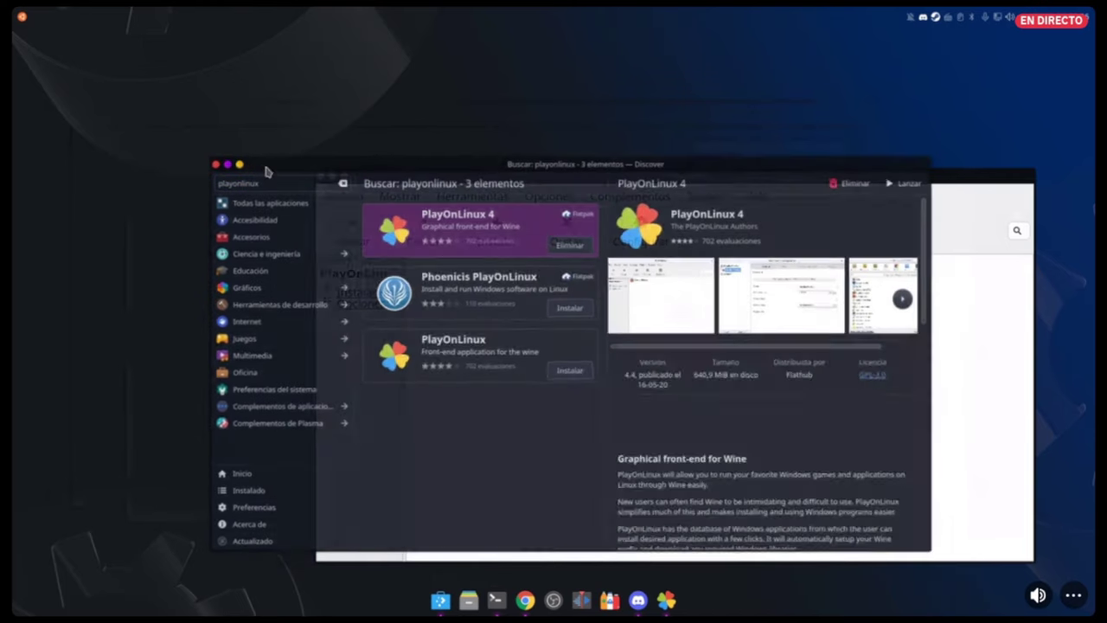
left_click(239, 165)
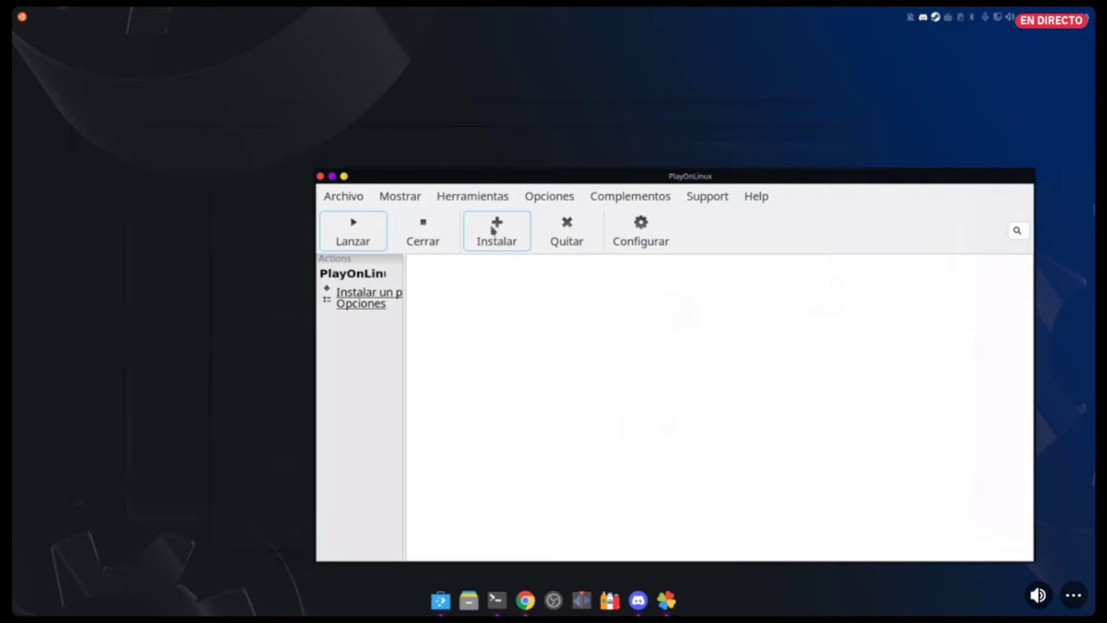
left_click(333, 177)
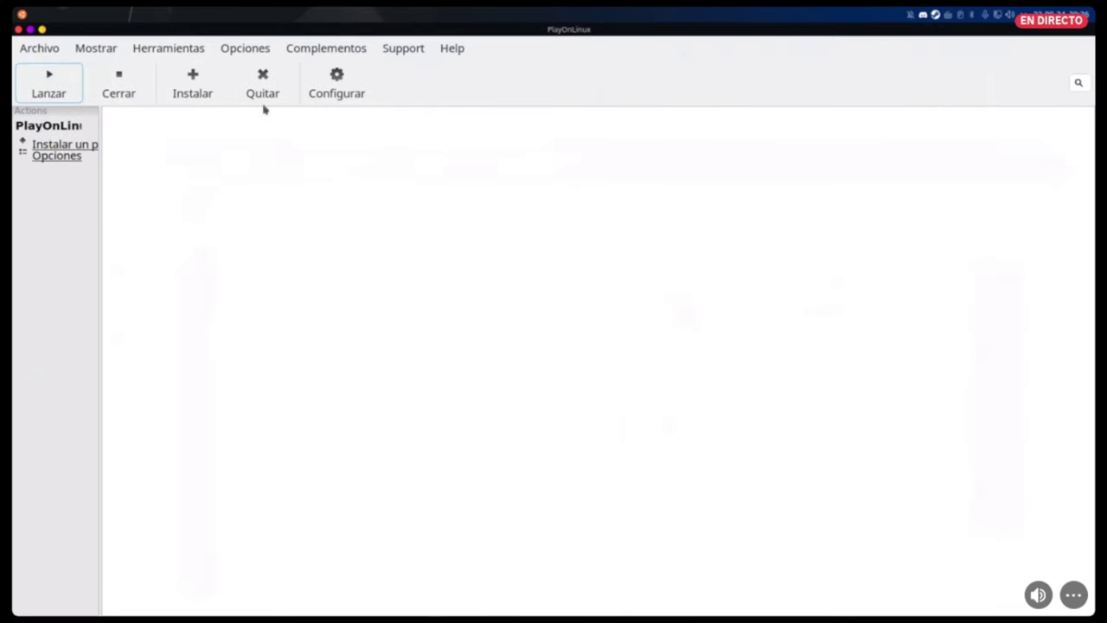
- Search the installable programs for "micro" and start the installation of Microsoft Office 2013
left_click(202, 91)
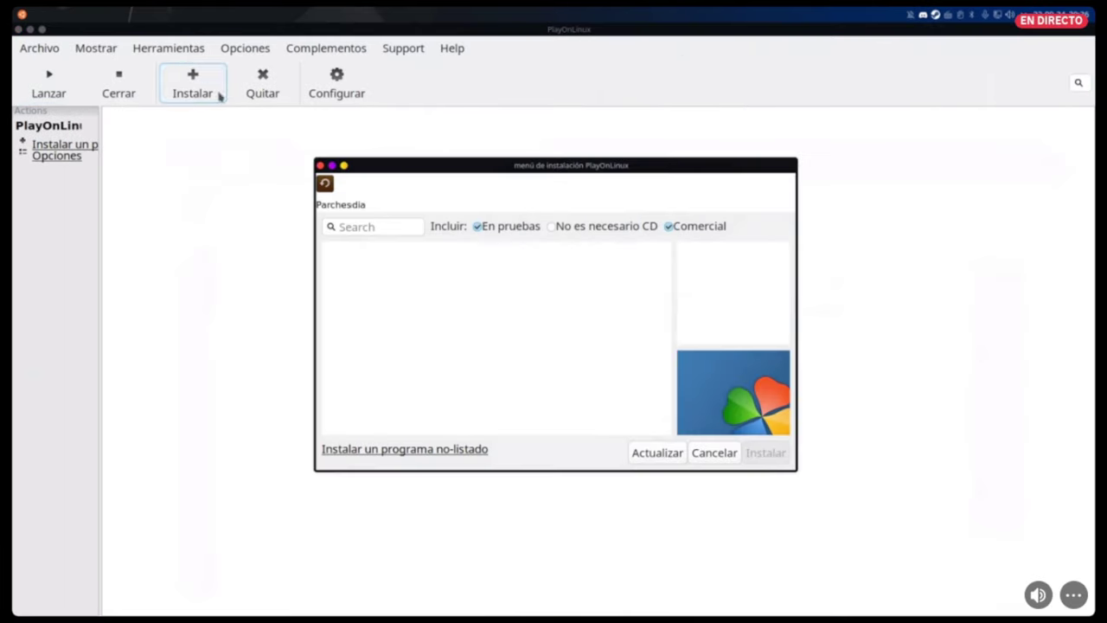
left_click(380, 226)
type("micro")
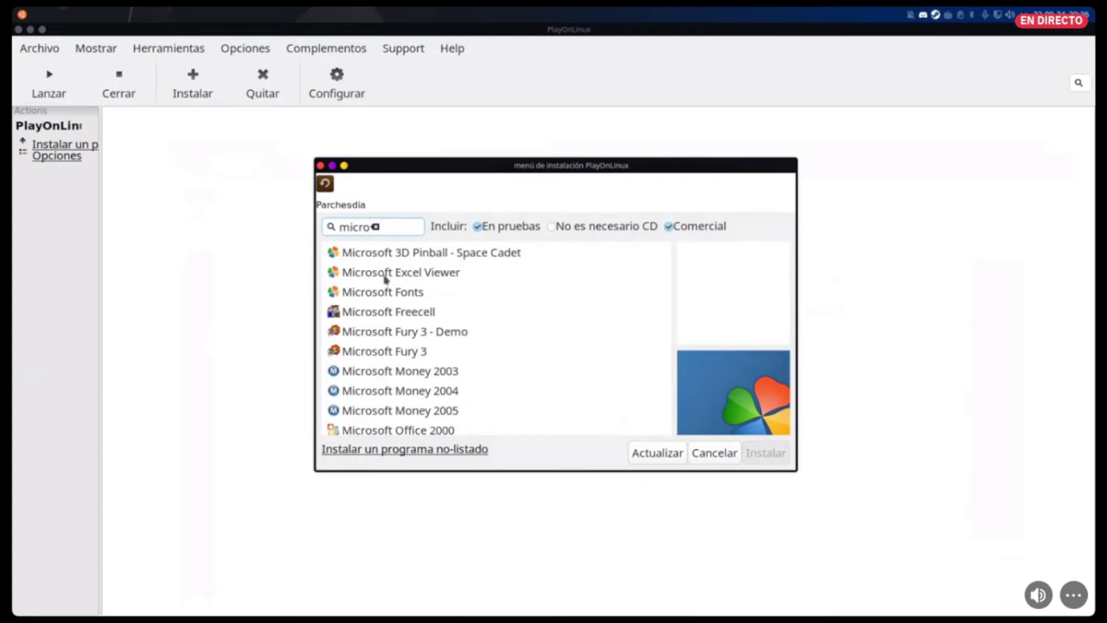
scroll(398, 327, "down", 5)
scroll(403, 330, "down", 3)
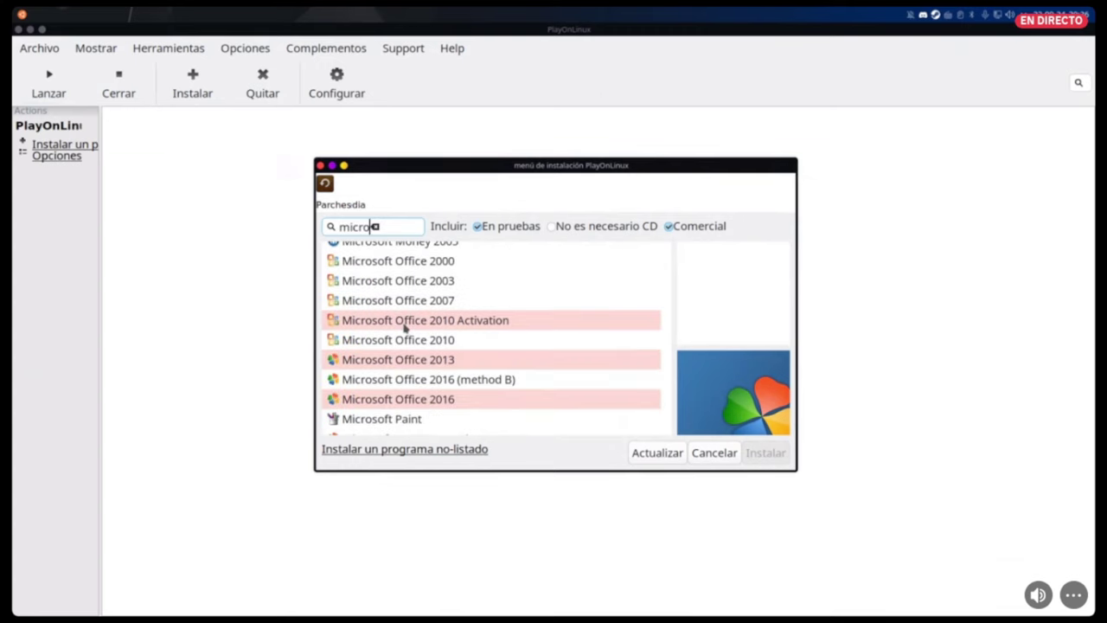
left_click(385, 359)
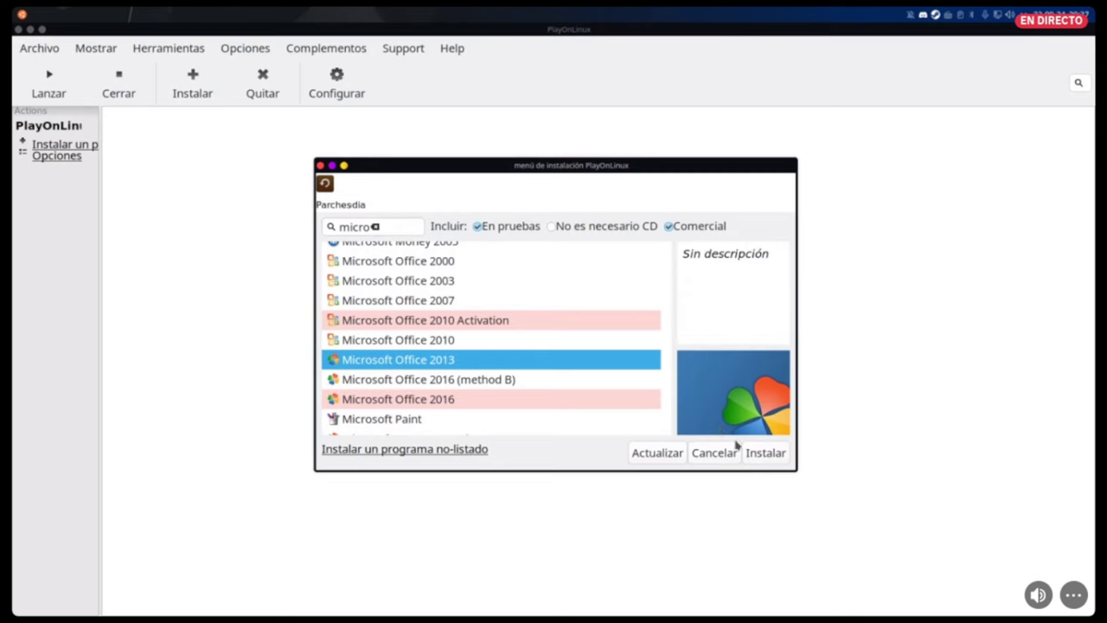
left_click(765, 452)
left_click(572, 380)
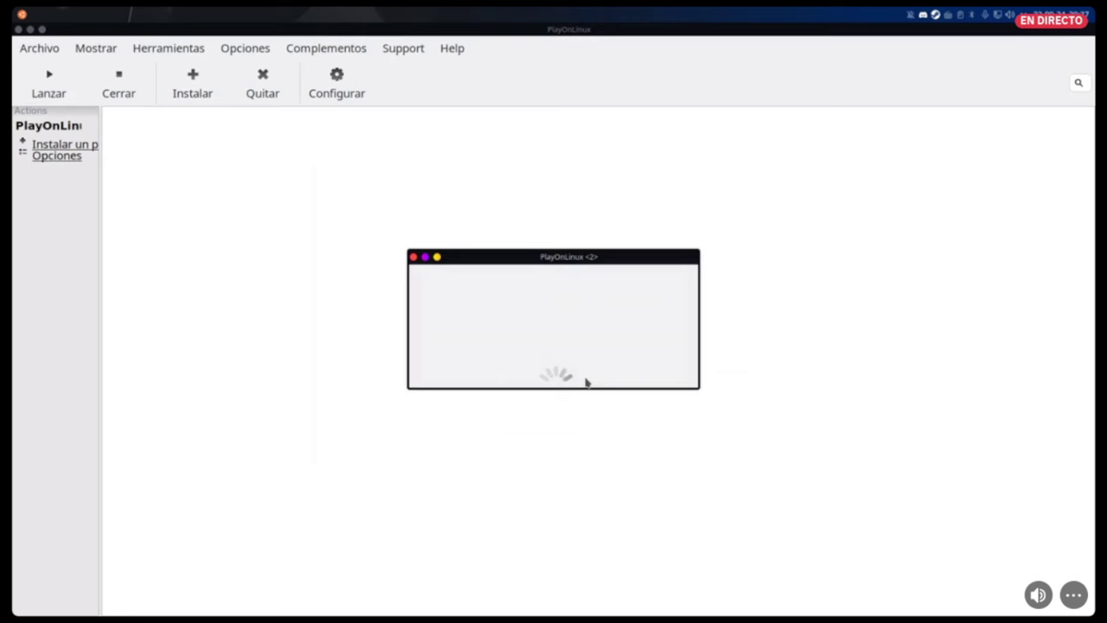
- Continue through the wizard's introduction and choose "Use a setup file in my computer" as the installation method
left_click(609, 370)
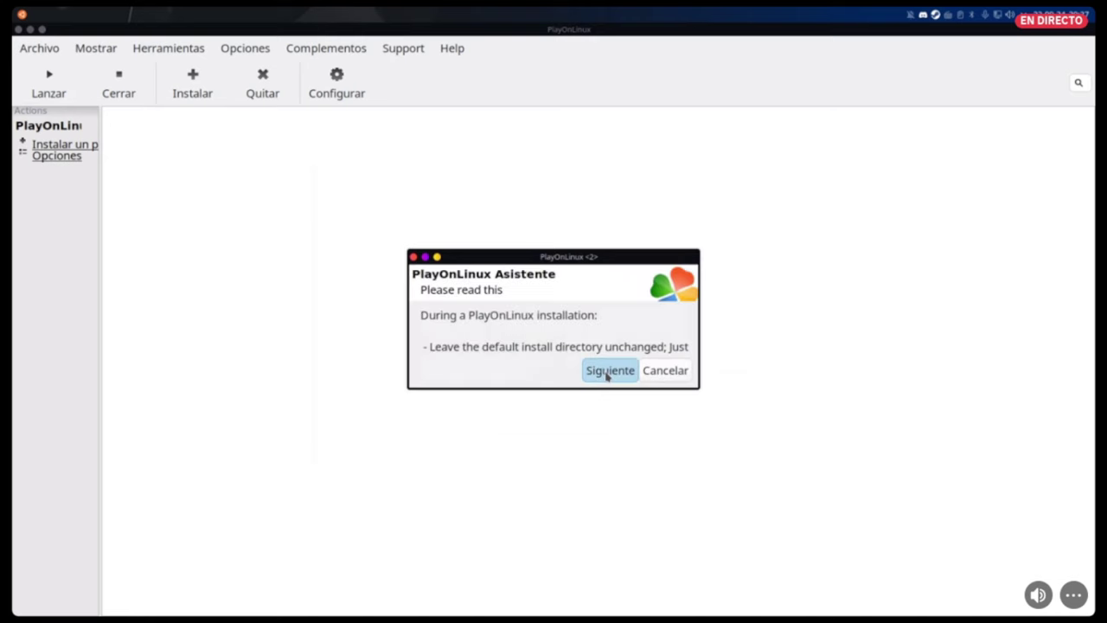
left_click(609, 372)
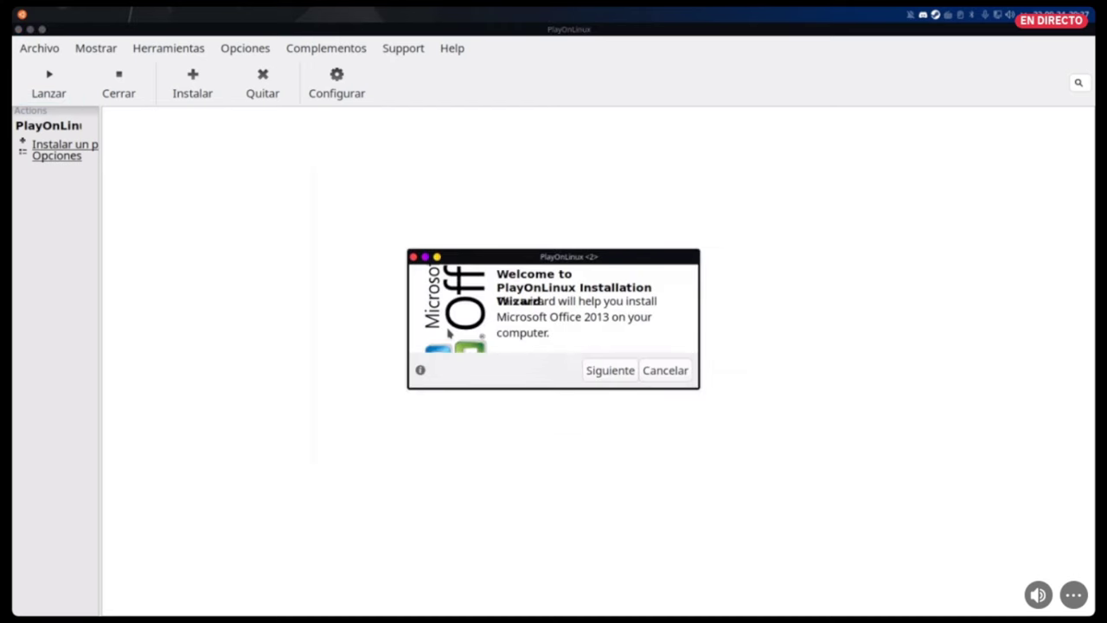
left_click(598, 372)
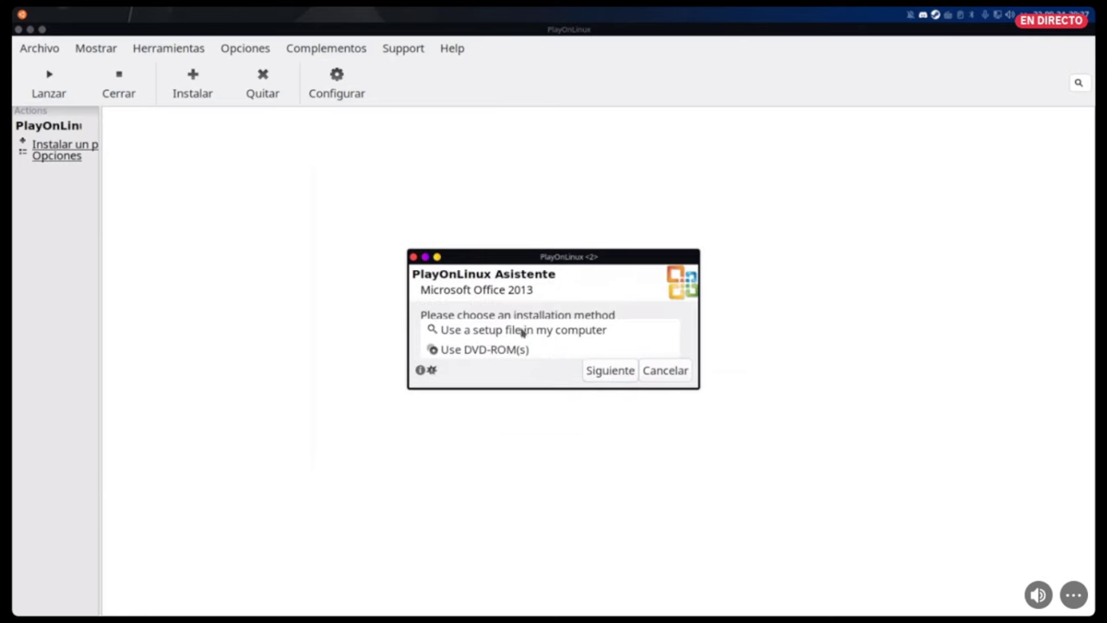
left_click(470, 333)
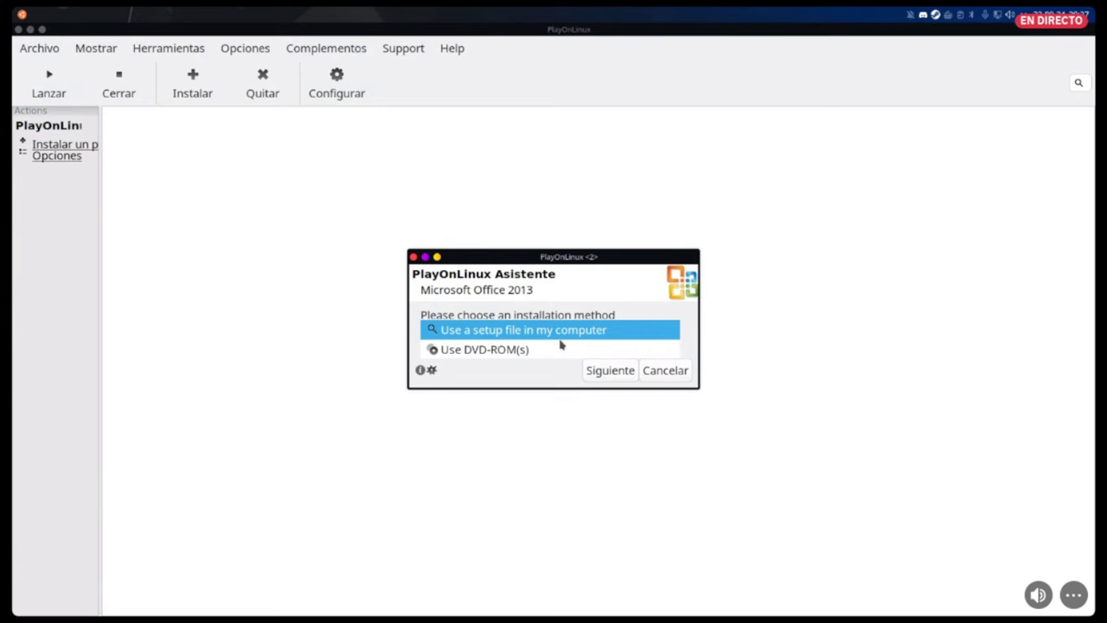
left_click(622, 371)
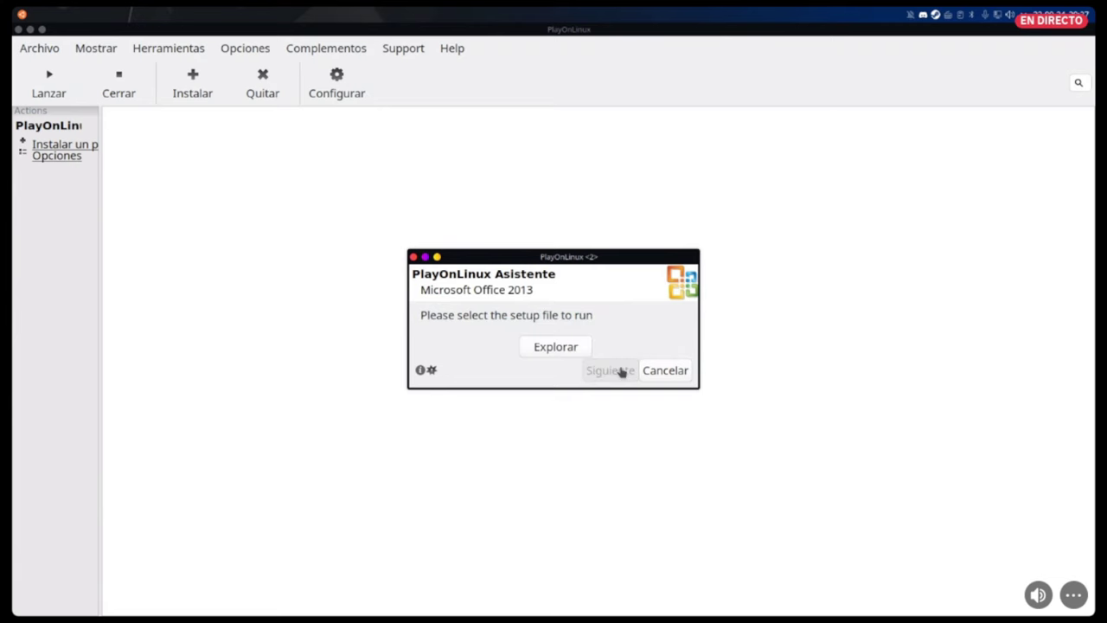
- Select setup.exe from the Descargas/LEC Video/word/office 32bits folder as the setup file to run
left_click(556, 347)
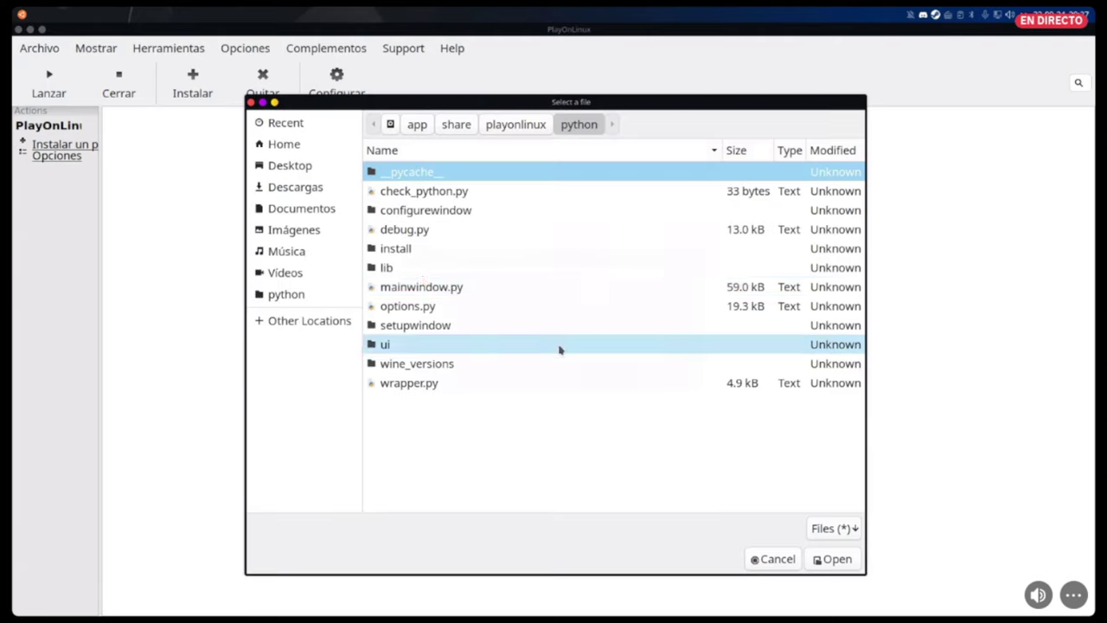
left_click(310, 186)
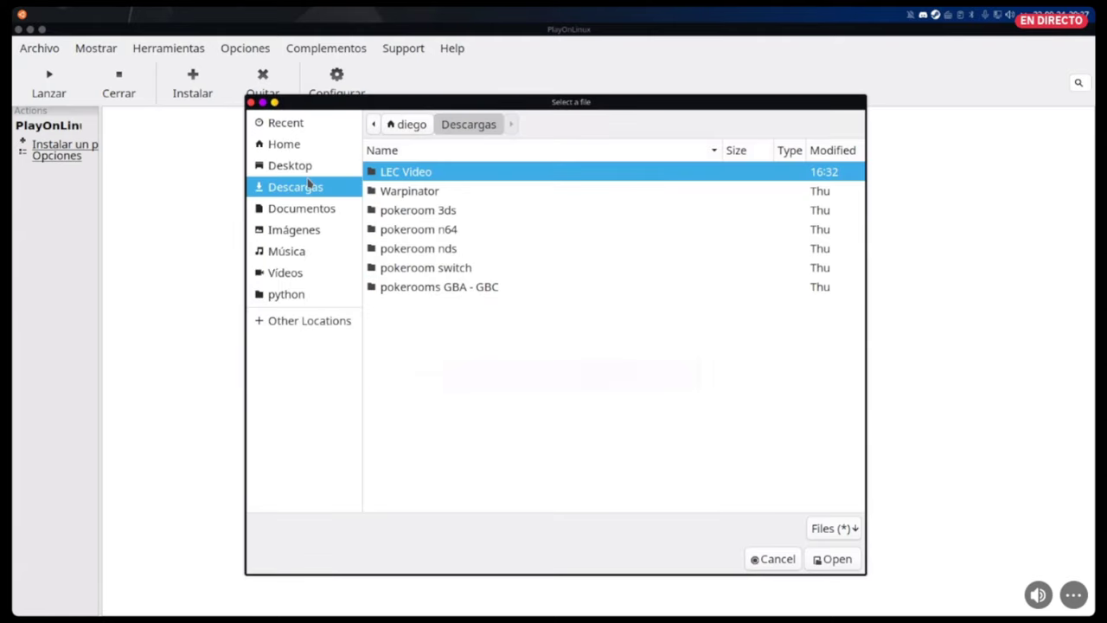
double_click(411, 172)
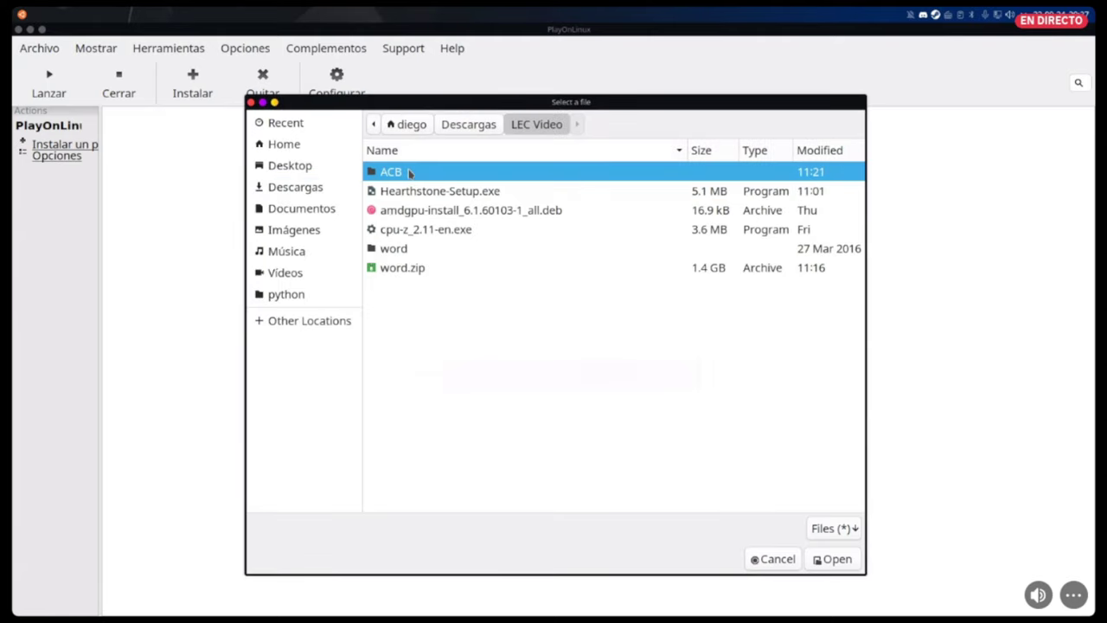
double_click(404, 248)
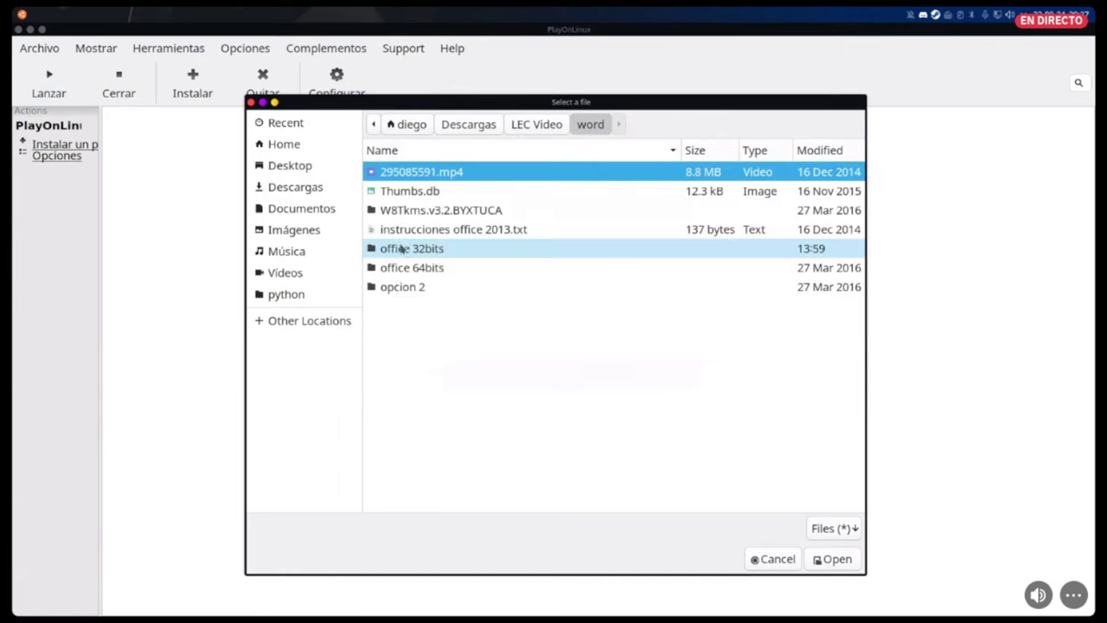
double_click(404, 248)
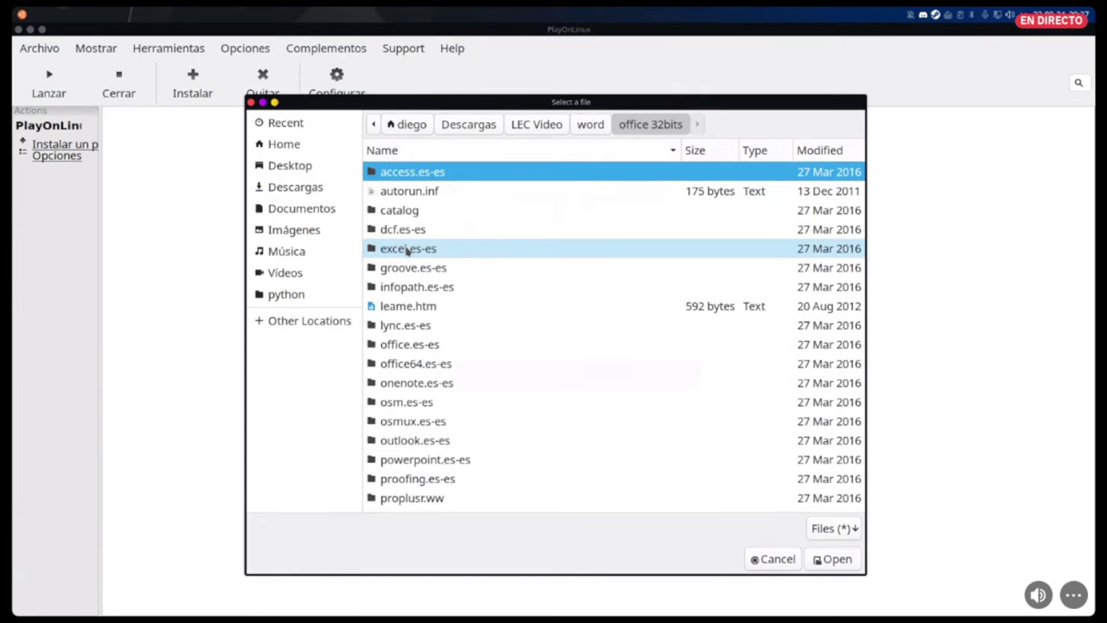
scroll(449, 329, "down", 3)
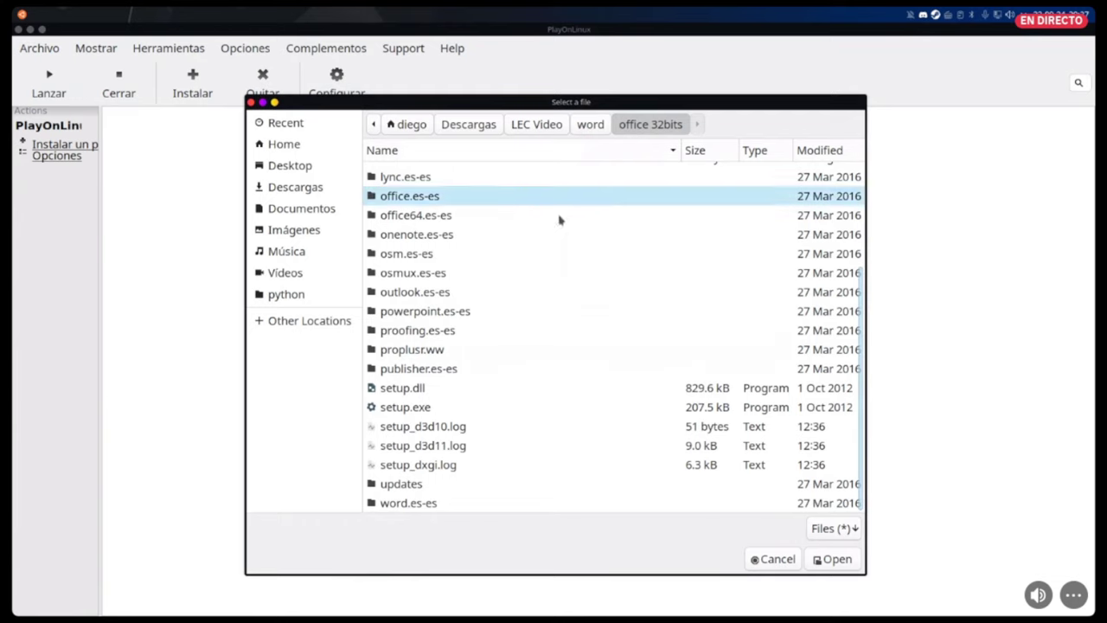
left_click(404, 410)
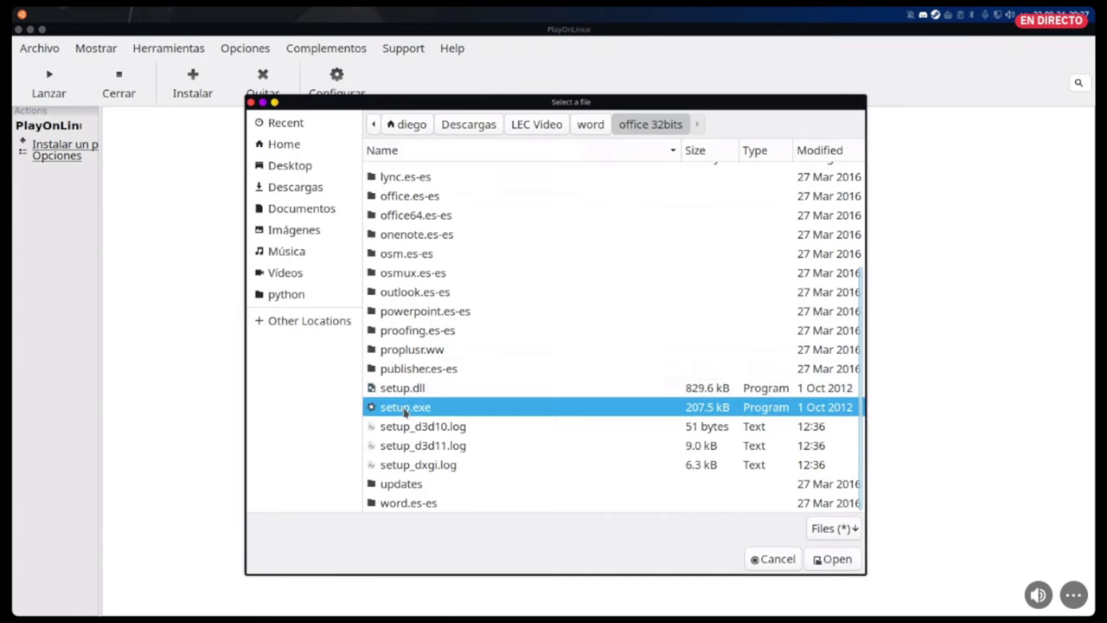
left_click(835, 560)
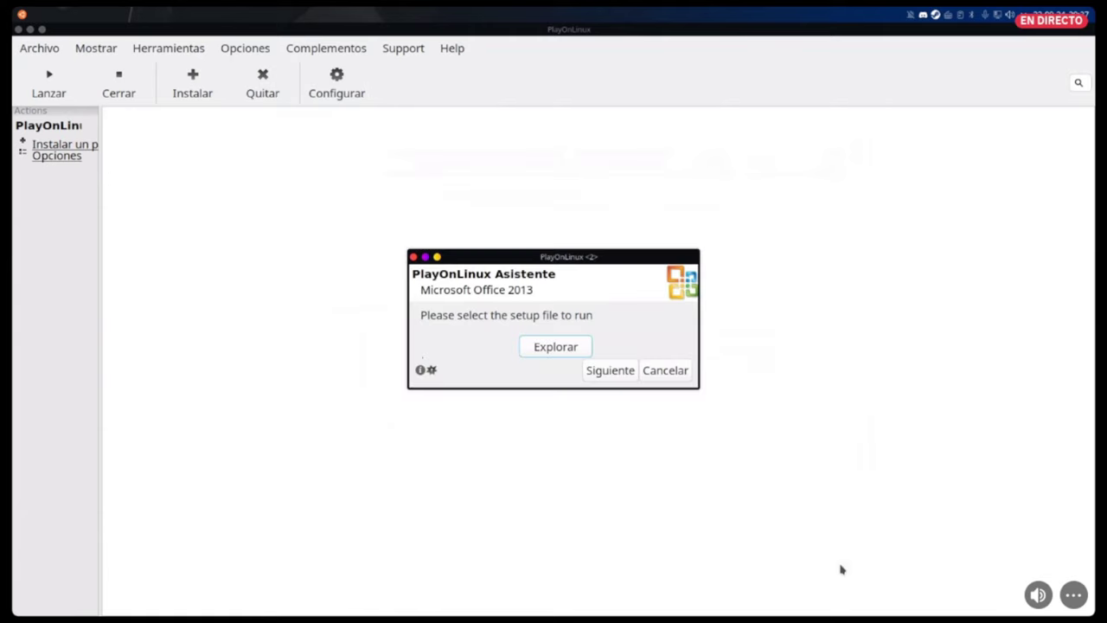
- Continue with the chosen setup file, overwriting the existing Office2013 virtual drive, and minimize the main PlayOnLinux window
left_click(619, 377)
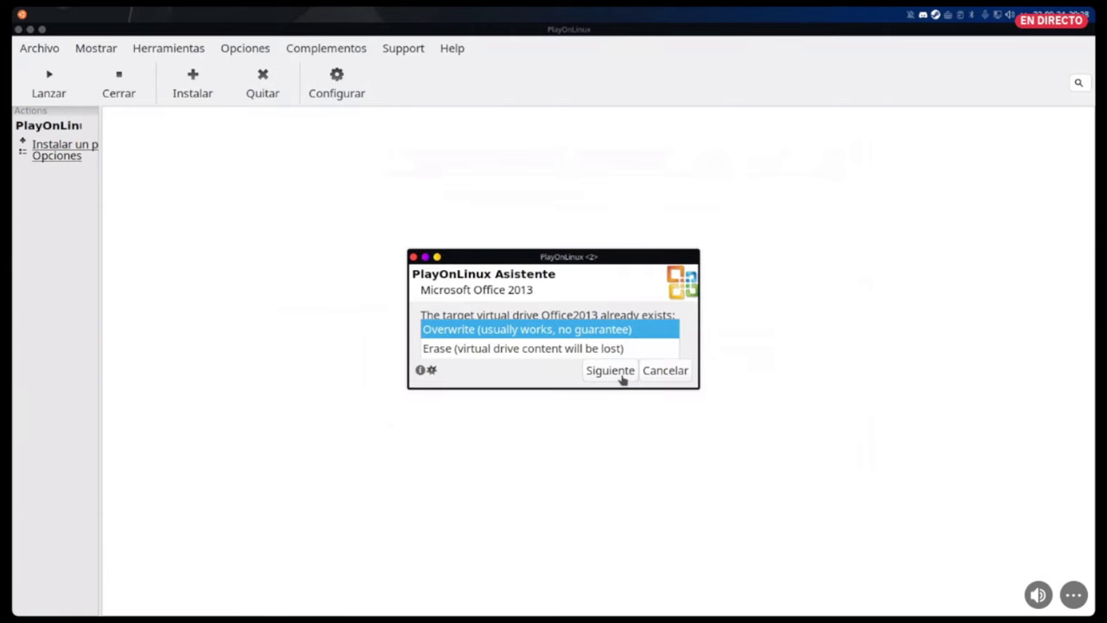
left_click(619, 377)
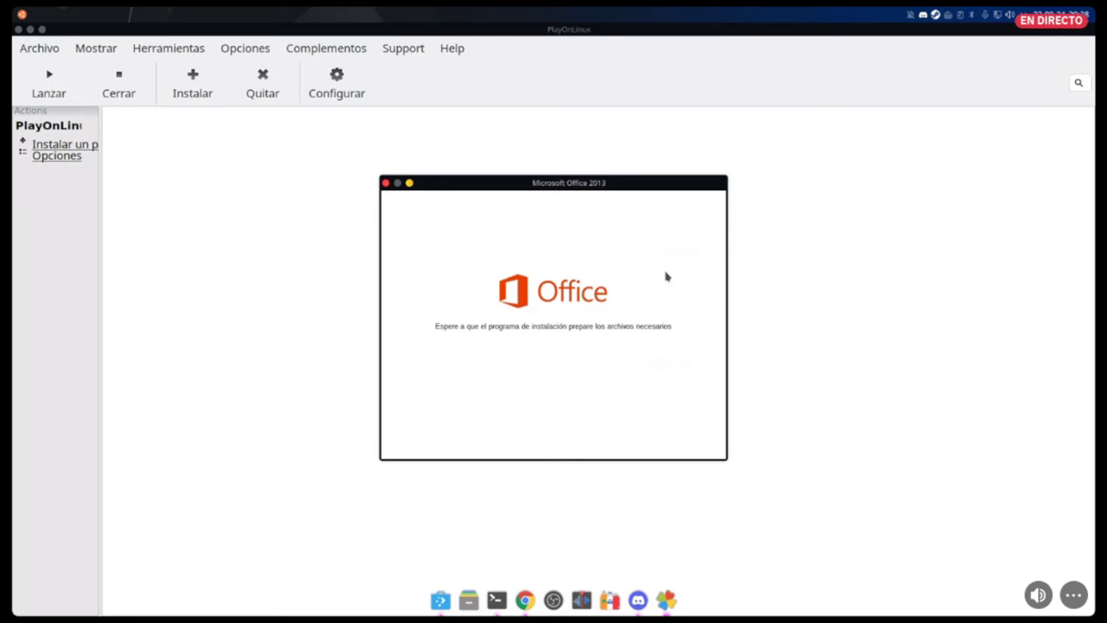
left_click(41, 29)
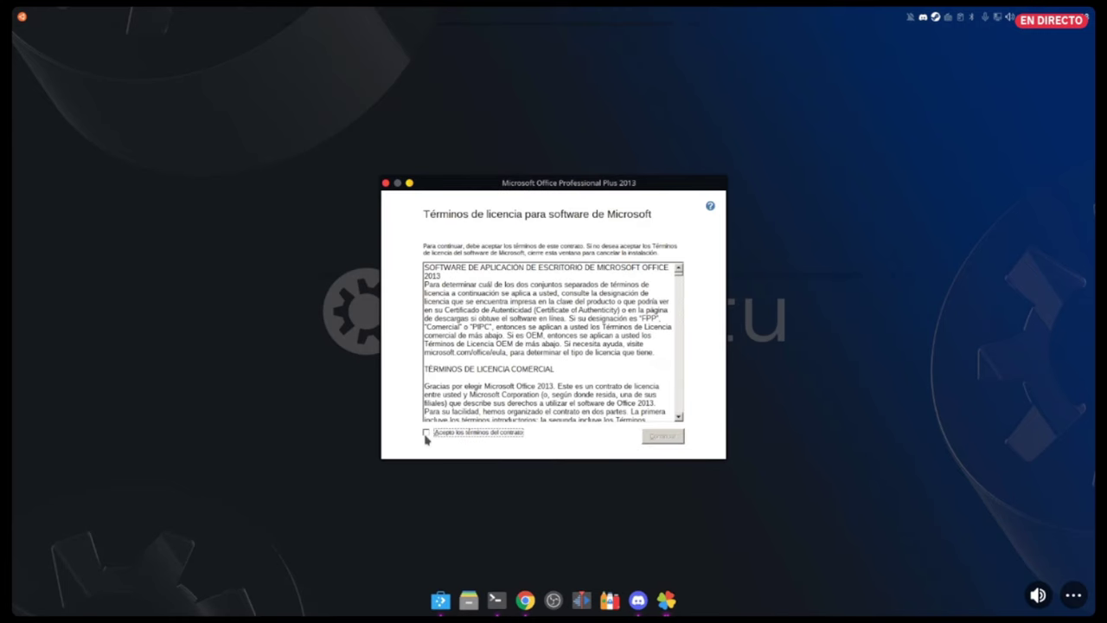
- Accept the Microsoft license terms, run the standard Office Professional Plus 2013 installation, and close its installer
left_click(426, 434)
left_click(663, 437)
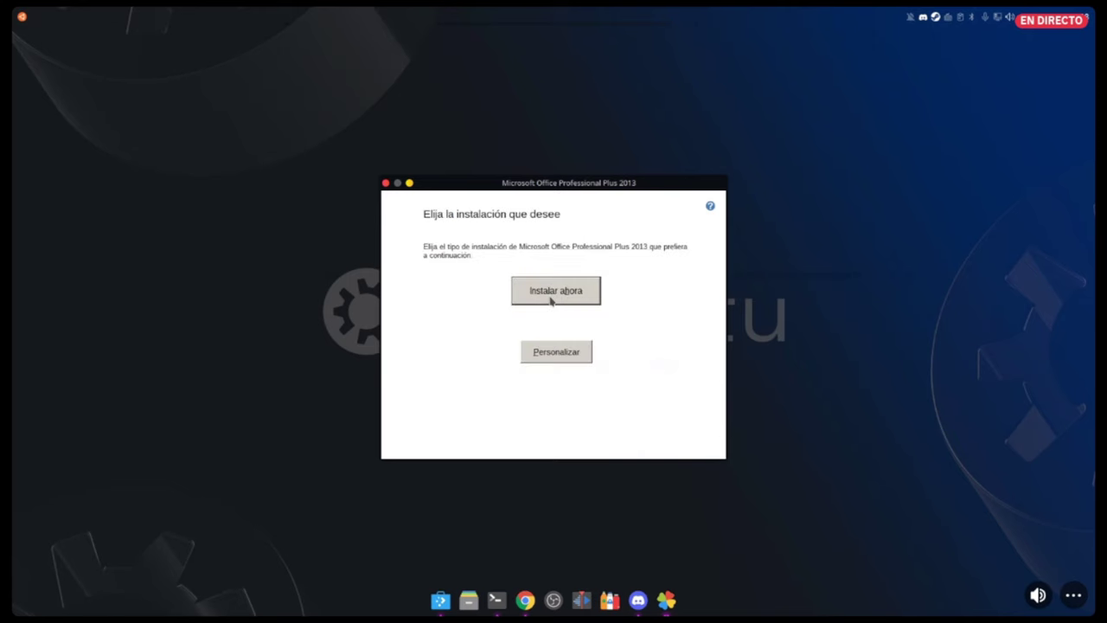
left_click(552, 301)
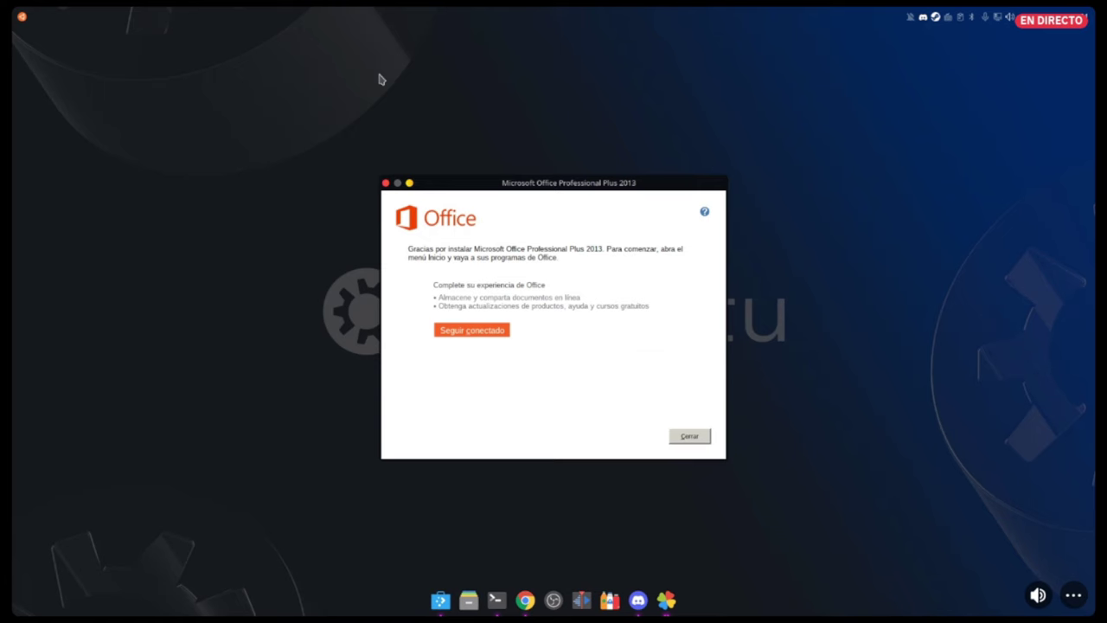
left_click_drag(540, 185, 530, 177)
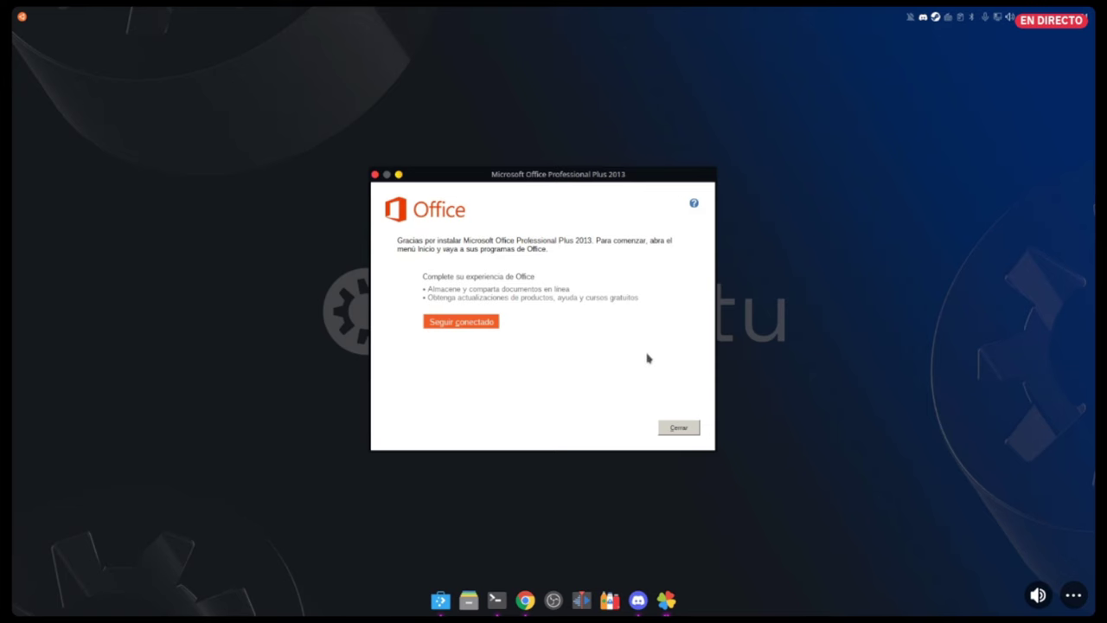
left_click(679, 428)
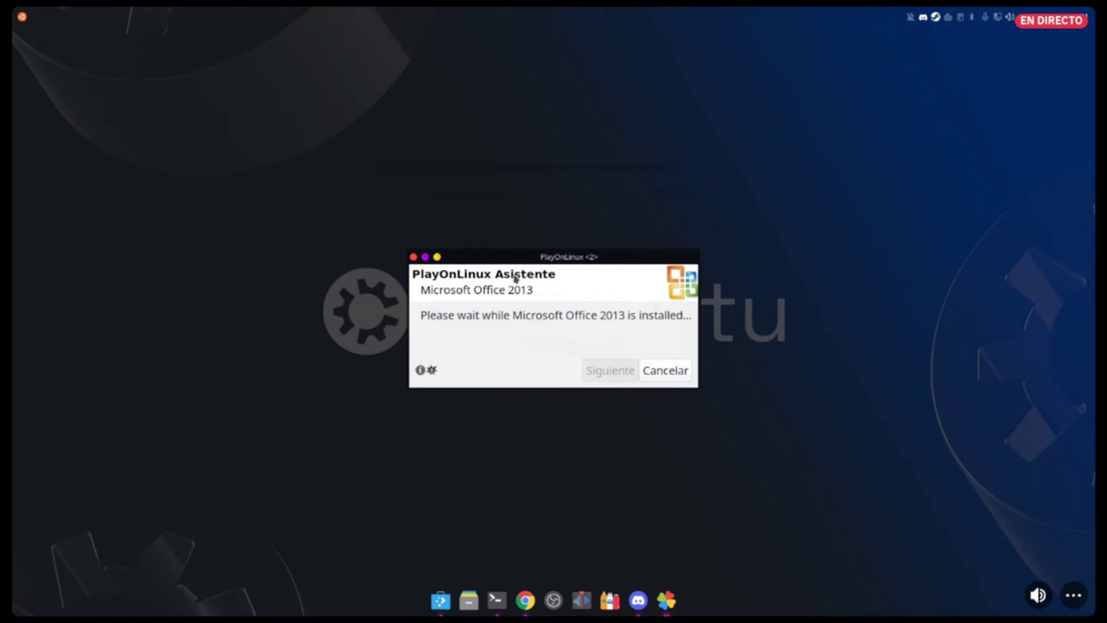
- Complete the PlayOnLinux wizard for the Microsoft Office 2013 installation
mouse_move(547, 258)
left_mouse_down()
mouse_move(566, 240)
mouse_move(544, 252)
left_mouse_up()
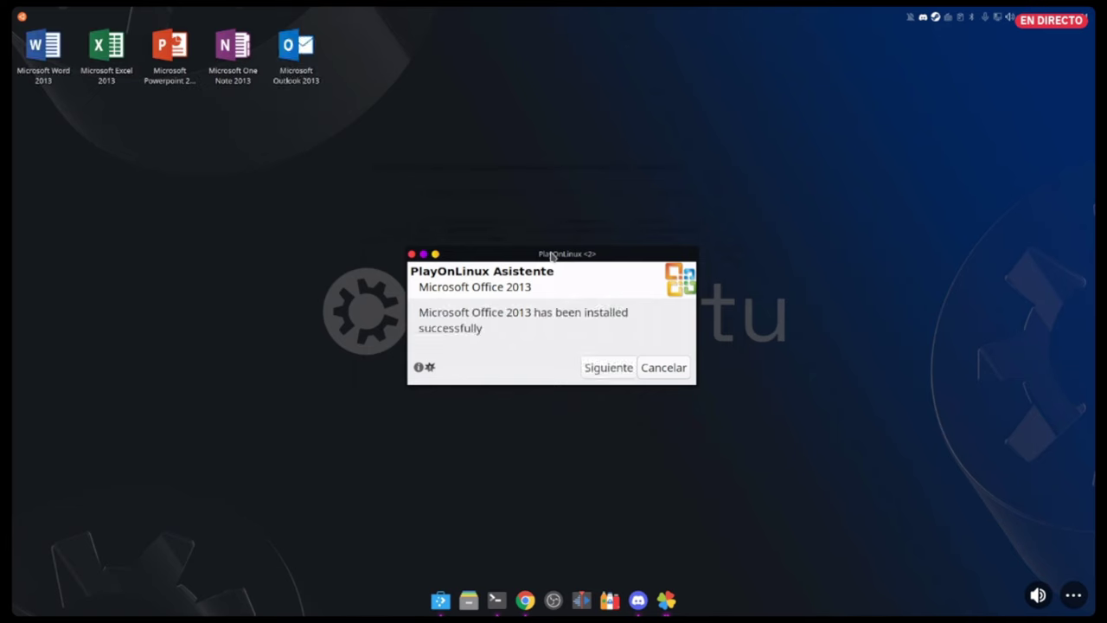
left_click(608, 369)
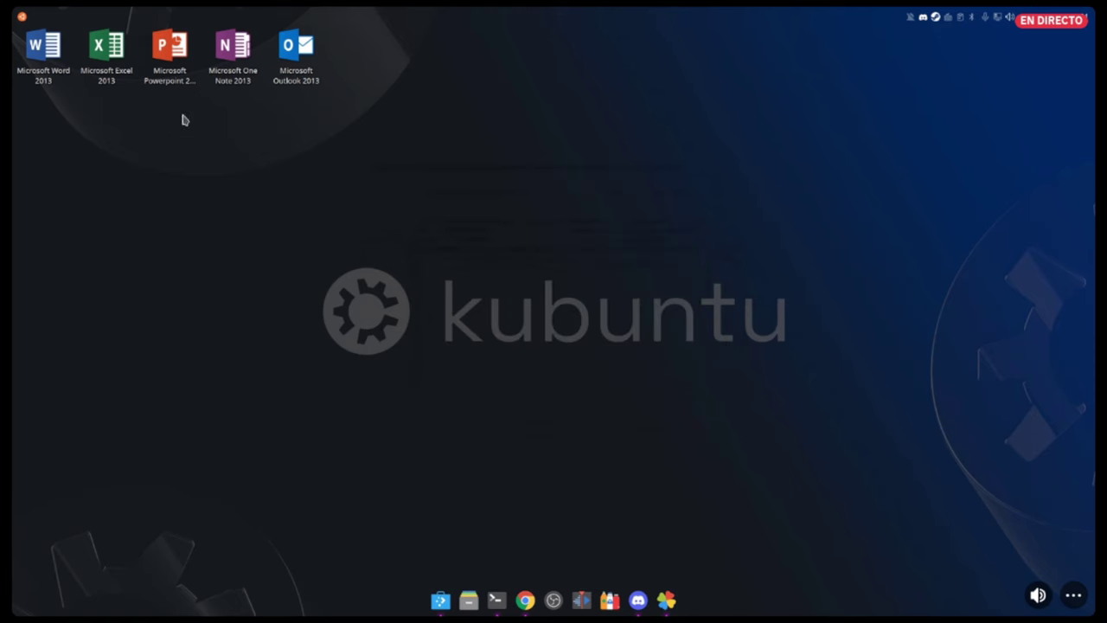
left_click_drag(445, 102, 12, 44)
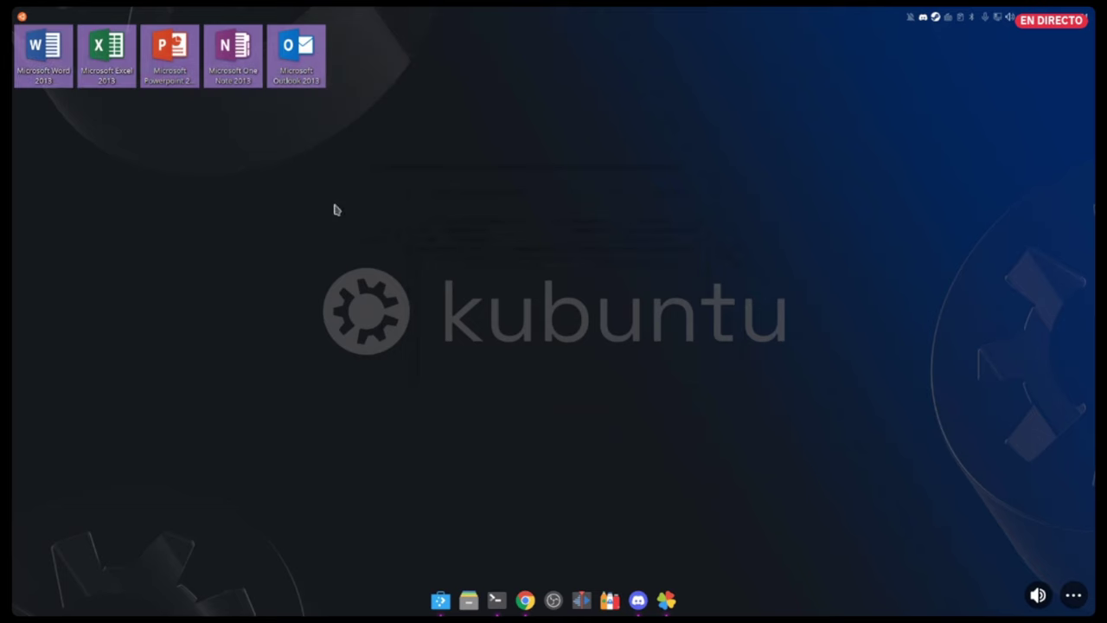
left_click_drag(421, 209, 394, 168)
left_click_drag(366, 132, 22, 39)
left_click_drag(415, 215, 25, 26)
left_click_drag(388, 227, 28, 32)
left_click_drag(359, 205, 42, 16)
- Launch Microsoft Word 2013 from the desktop and skip activation, dismissing the product key request without entering one
left_click(44, 51)
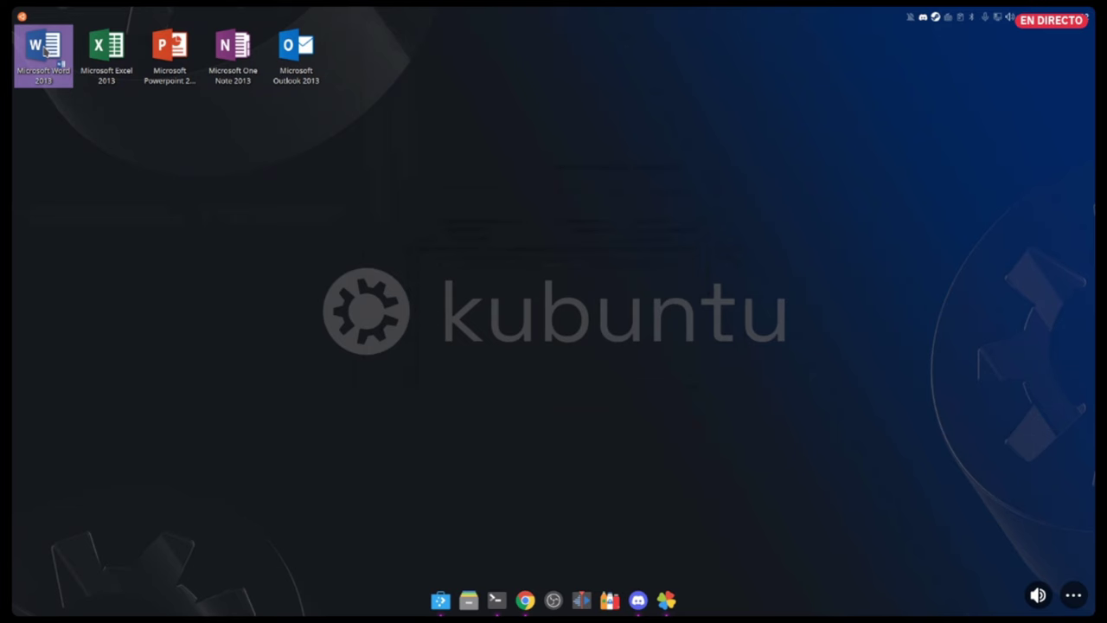
left_click_drag(44, 51, 338, 140)
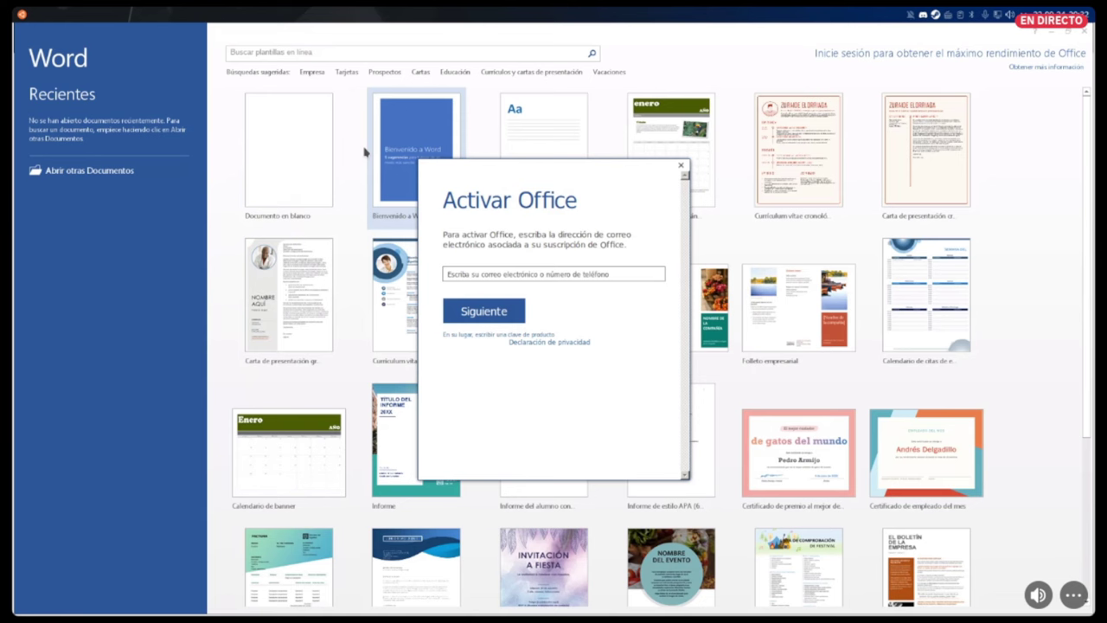
left_click(483, 335)
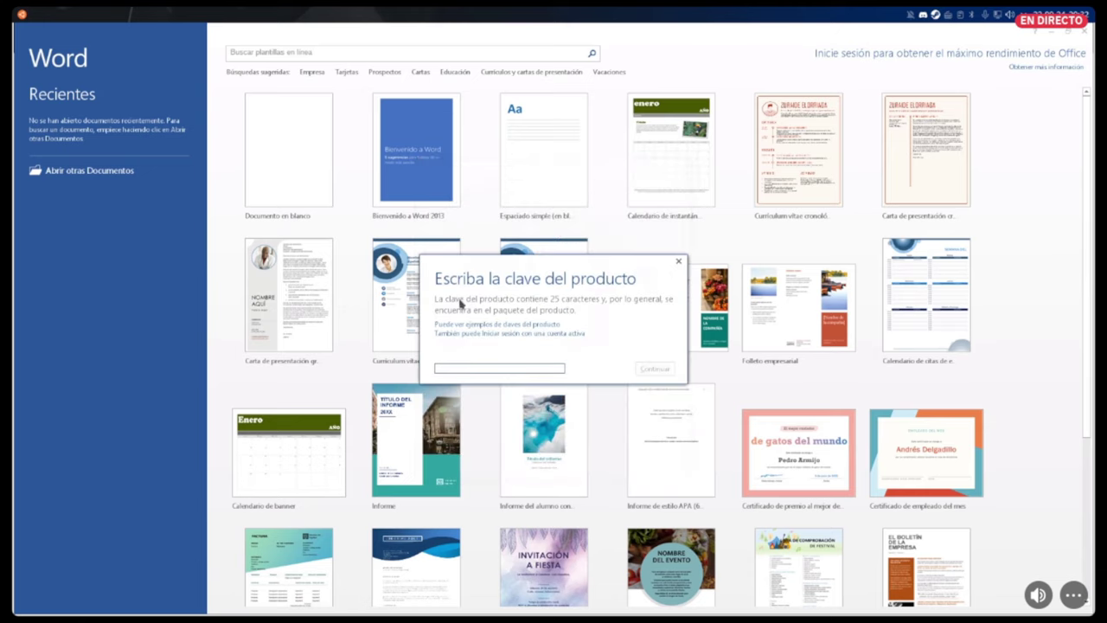
left_click(678, 261)
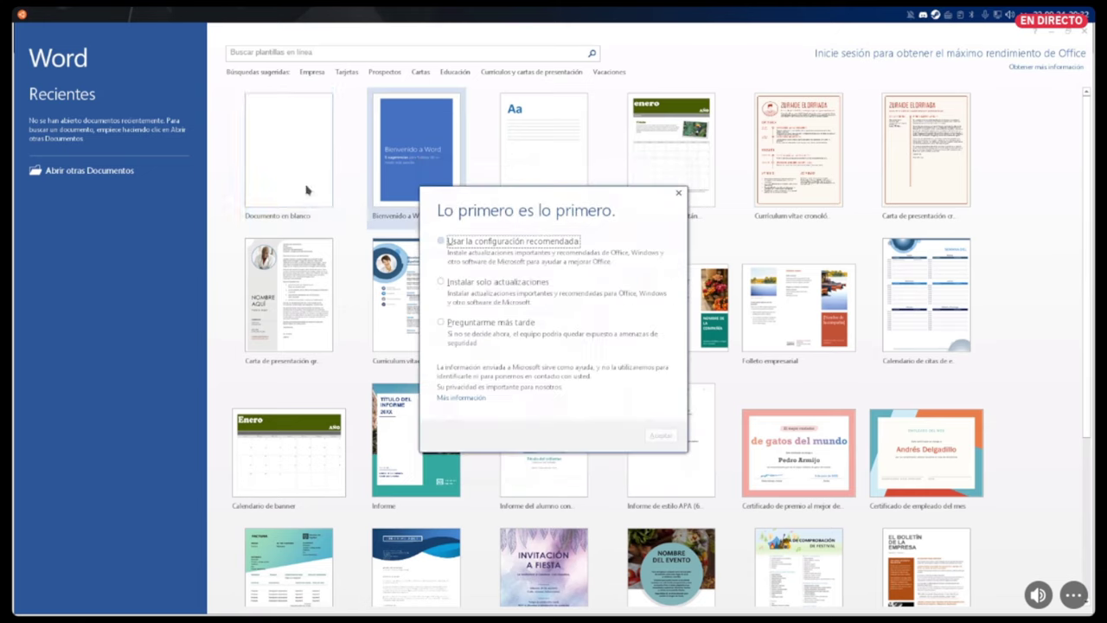
- Postpone the update settings with "Preguntarme más tarde" and create a blank document, dismissing the Office welcome window
left_click(442, 320)
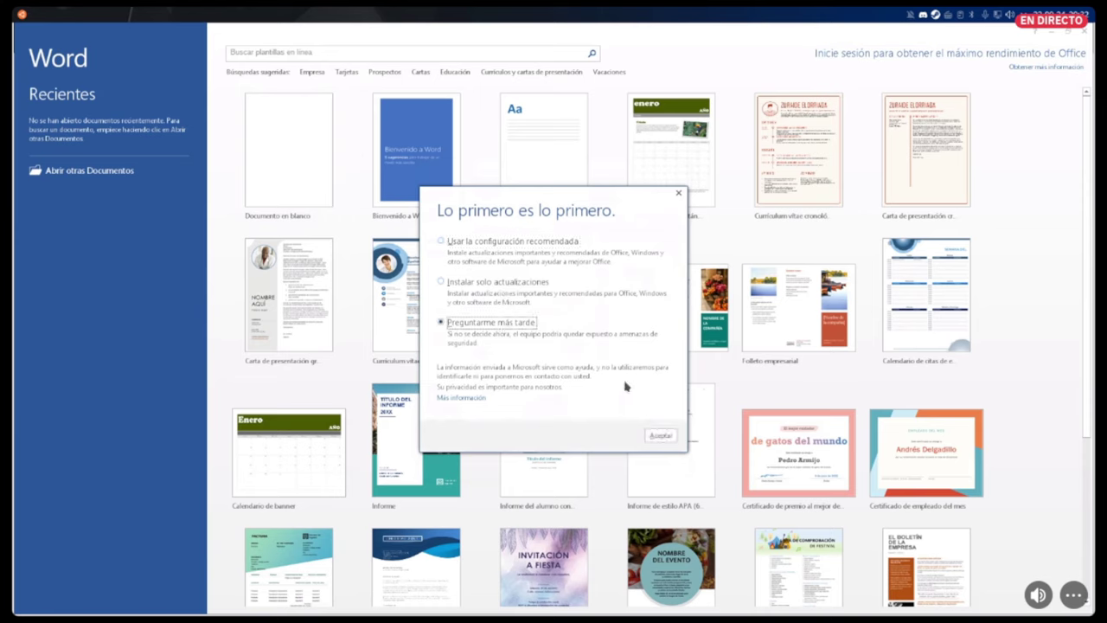
left_click(663, 437)
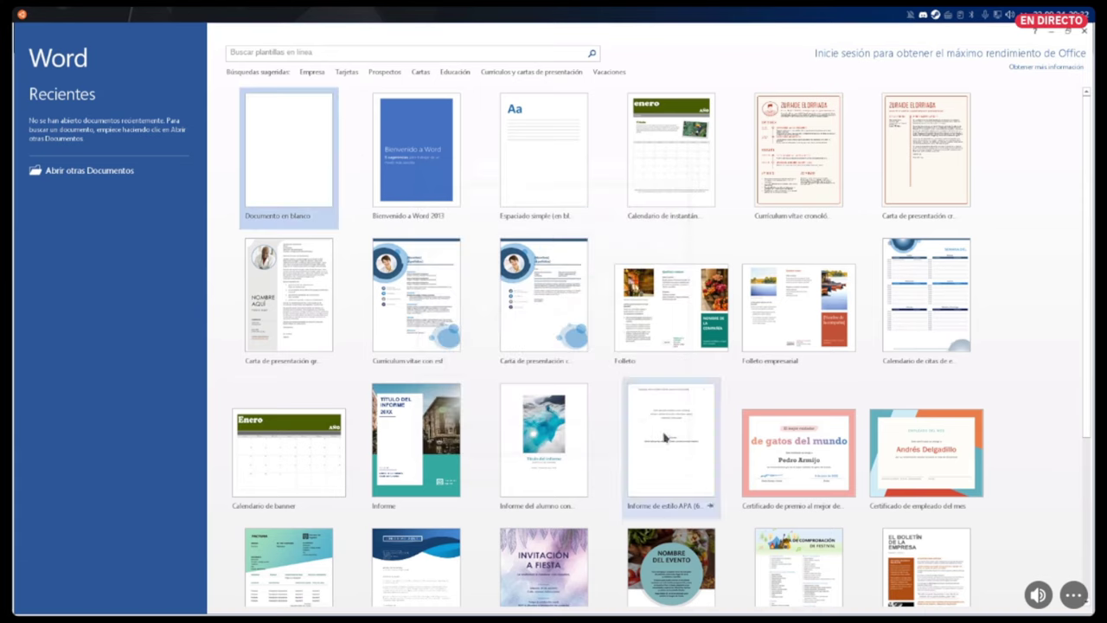
left_click(295, 154)
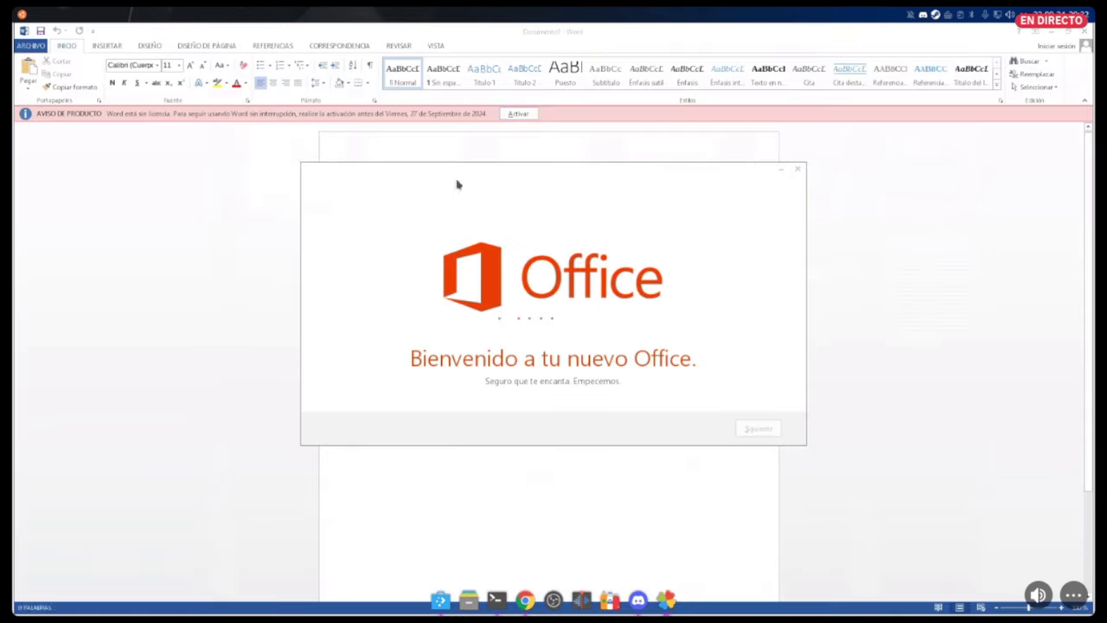
left_click(797, 167)
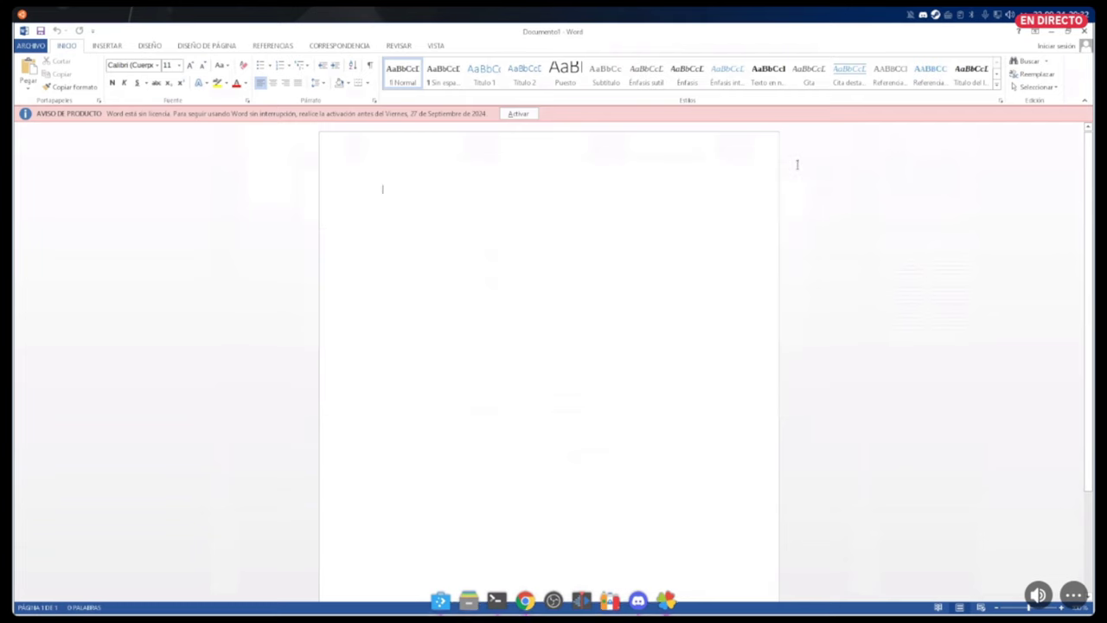
- Set the font size to 18 and begin the document's first line with "Bienvenidos a v"
left_click(179, 65)
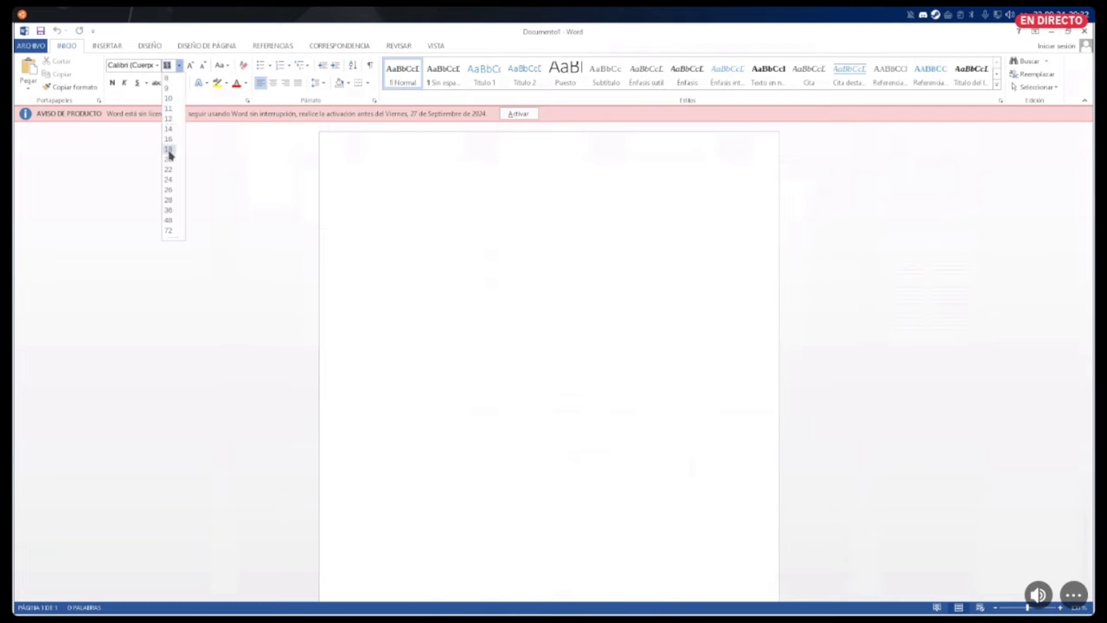
left_click(170, 149)
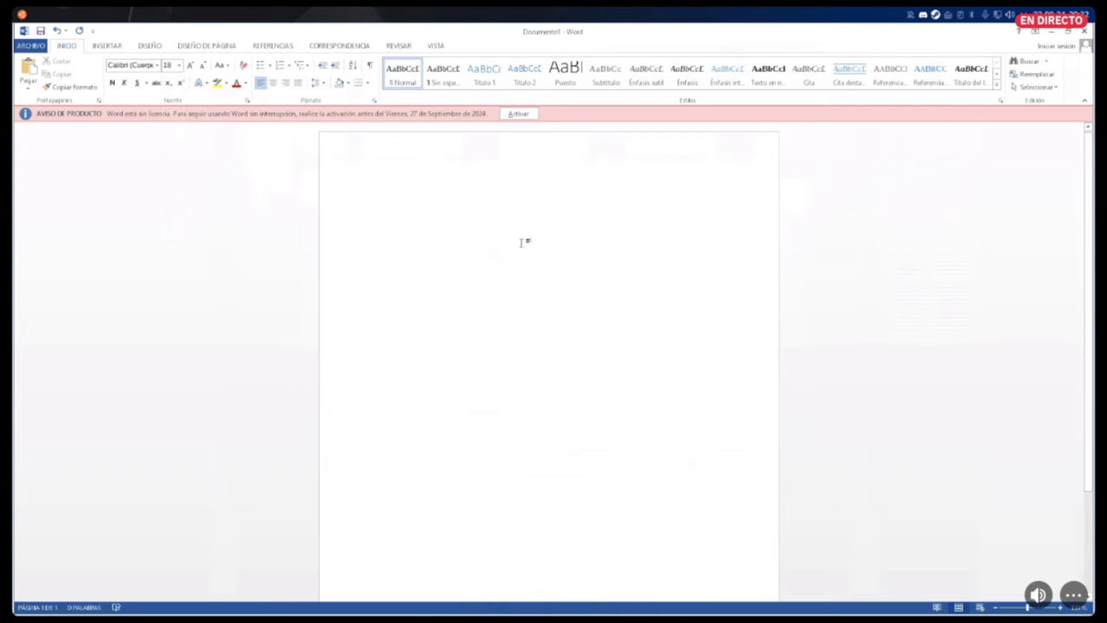
type("bienven")
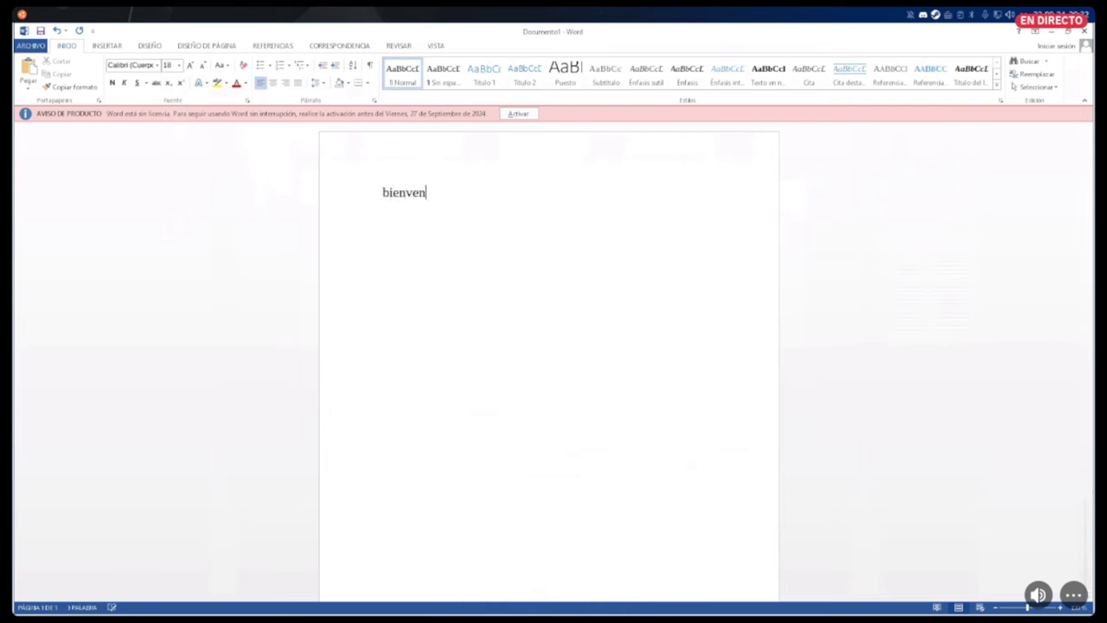
type("idos a v")
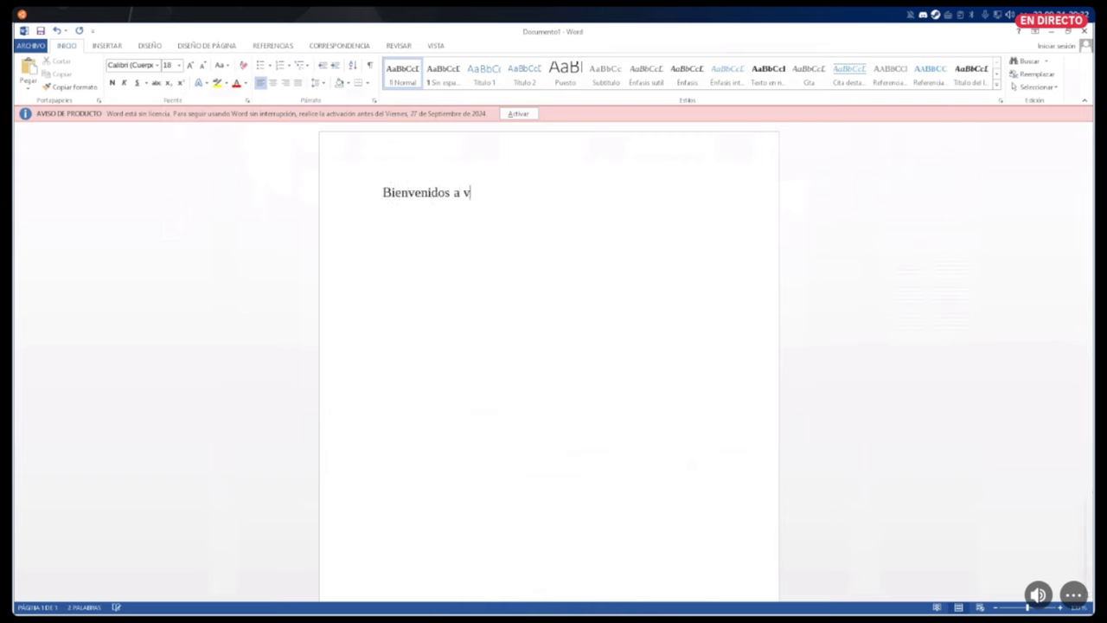
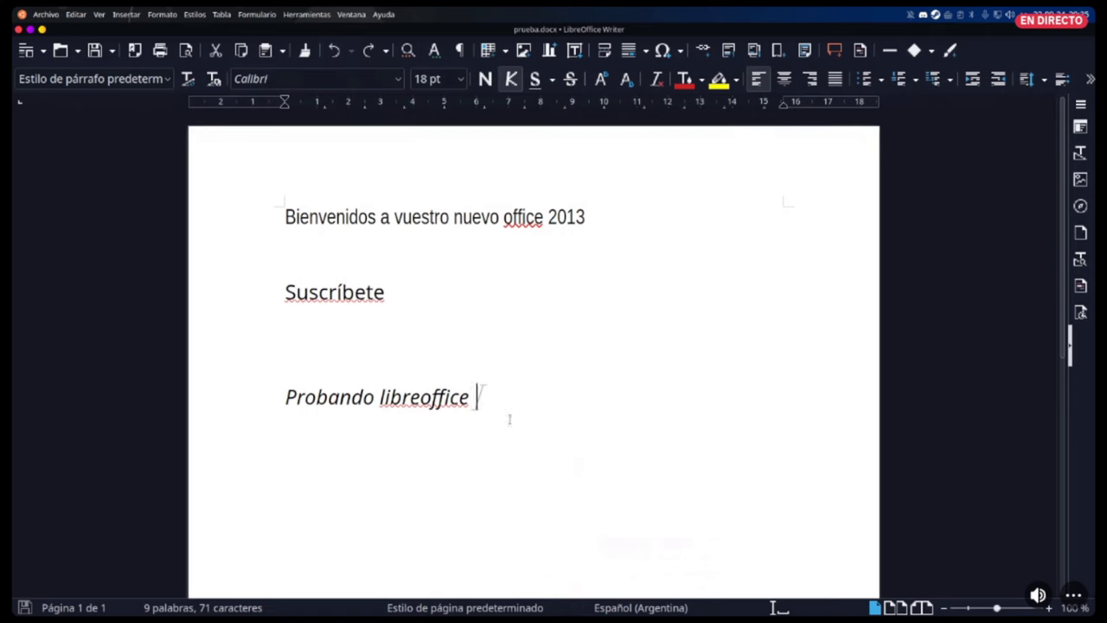
- Start a new line below "Probando libreoffice" in prueba.docx in LibreOffice Writer
key("Return")
mouse_move(562, 616)
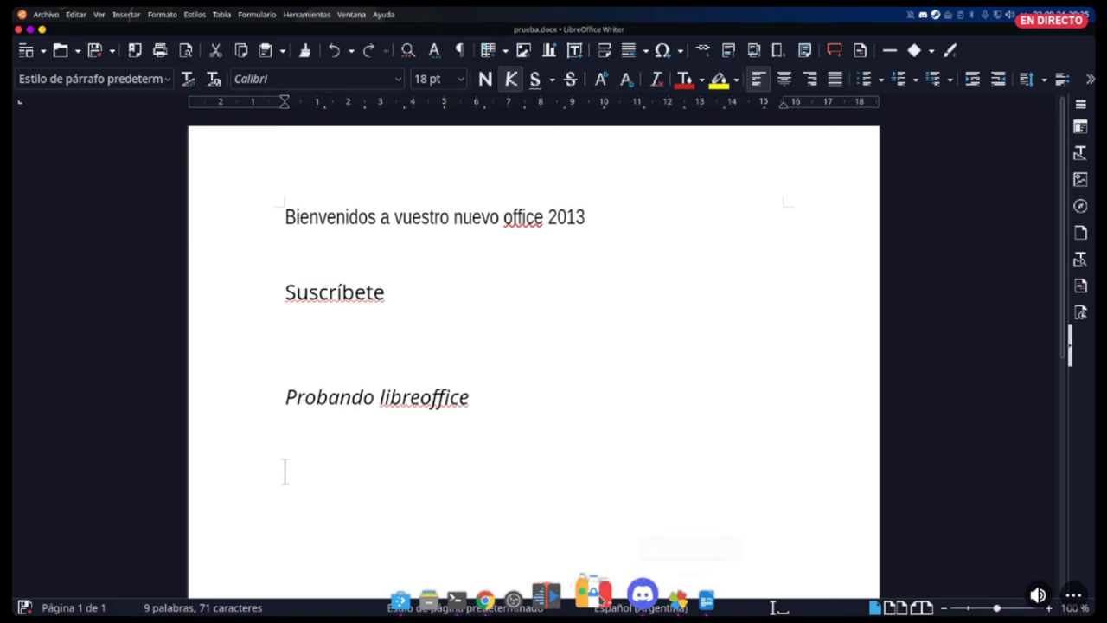
left_click(629, 595)
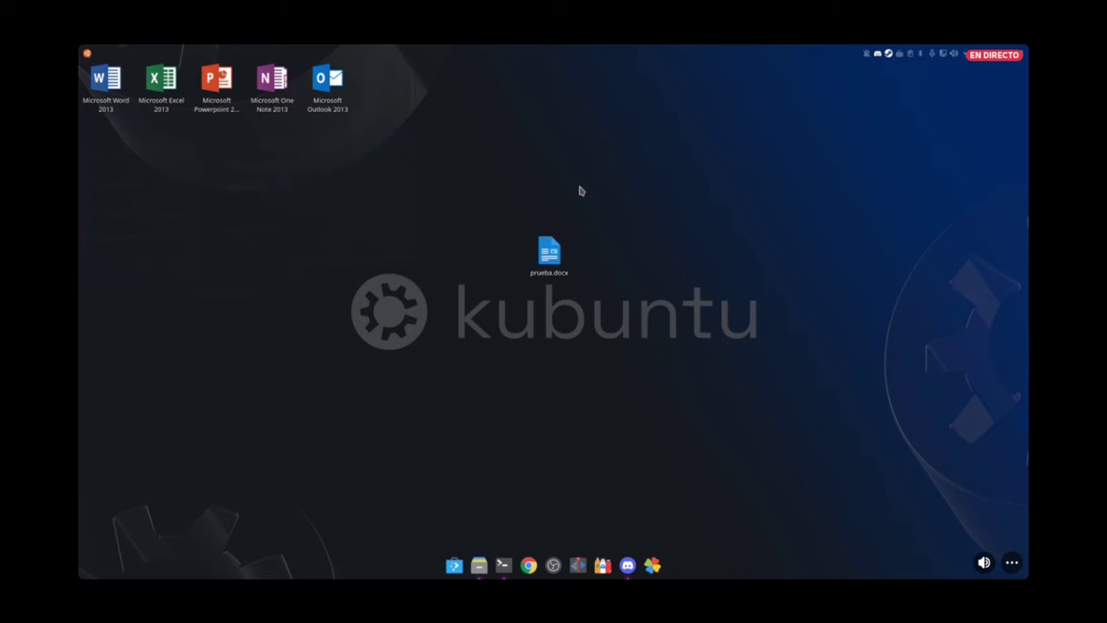
- Examine the Oficina category of the application launcher for the Microsoft Office 2013 programs
key("super")
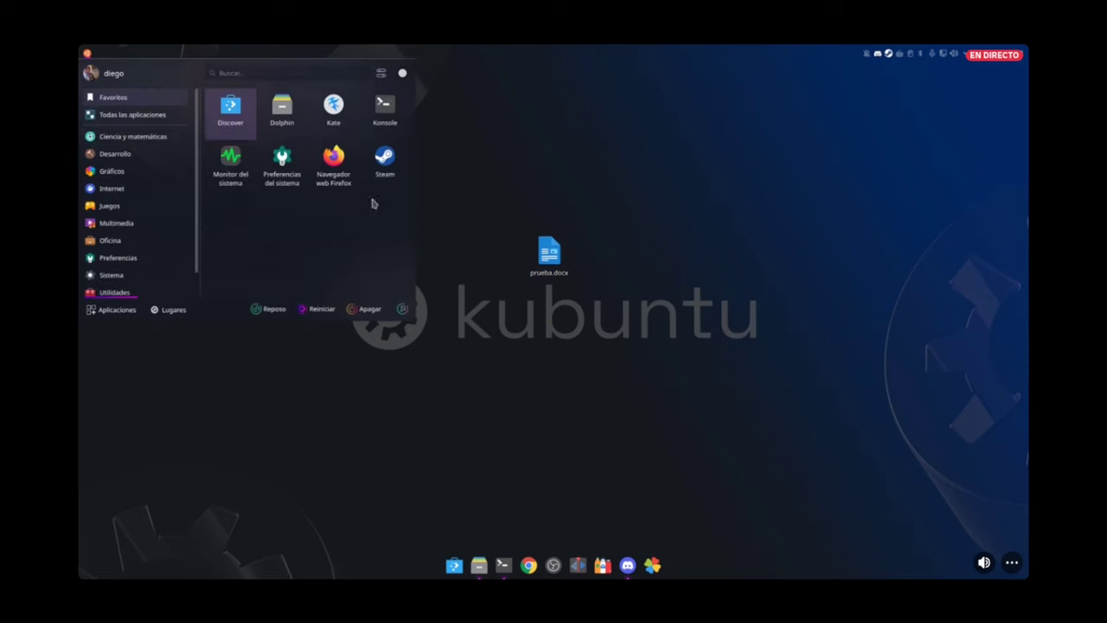
mouse_move(128, 259)
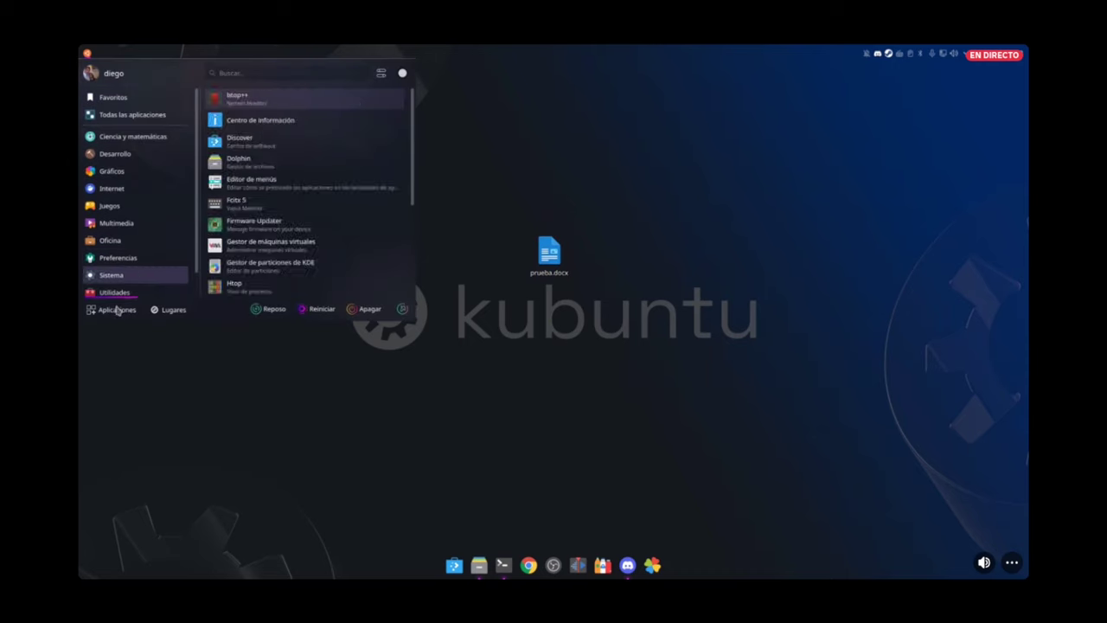
mouse_move(140, 238)
scroll(225, 227, "down", 1)
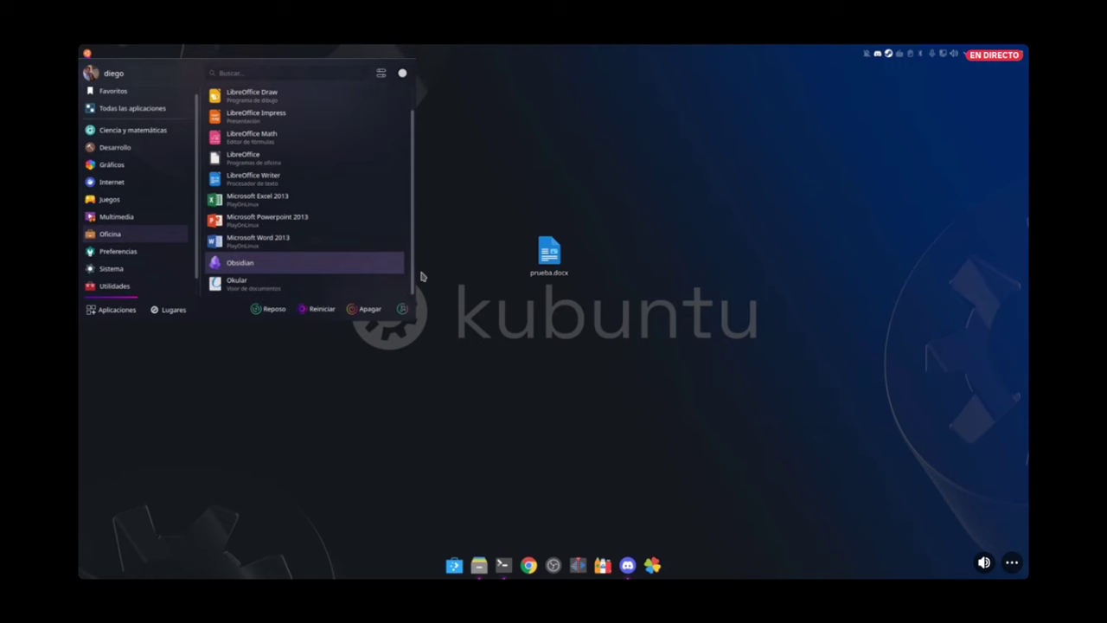
left_click(329, 242)
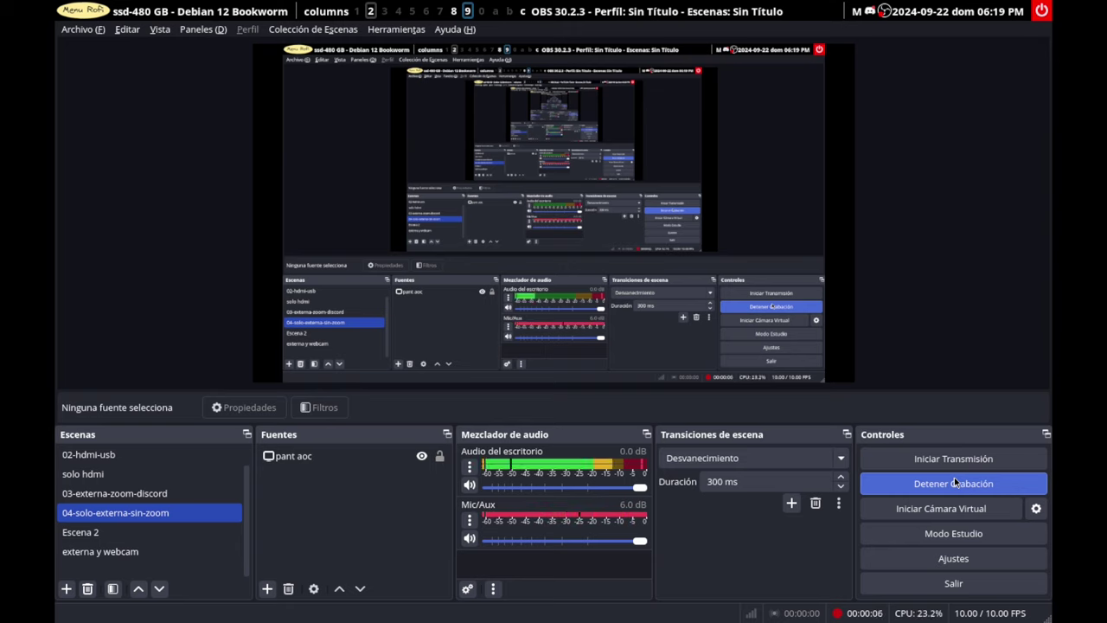
- Switch between OBS and Discord's Transmisión channel, and display the shared PlayOnLinux stream in full screen
left_click(524, 12)
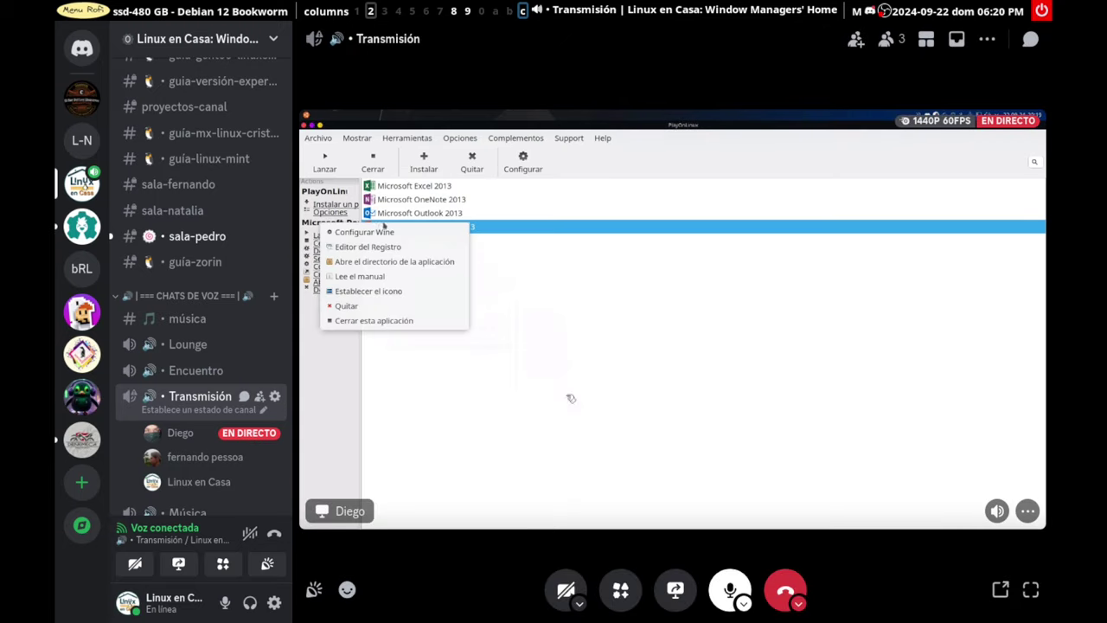
left_click(1030, 589)
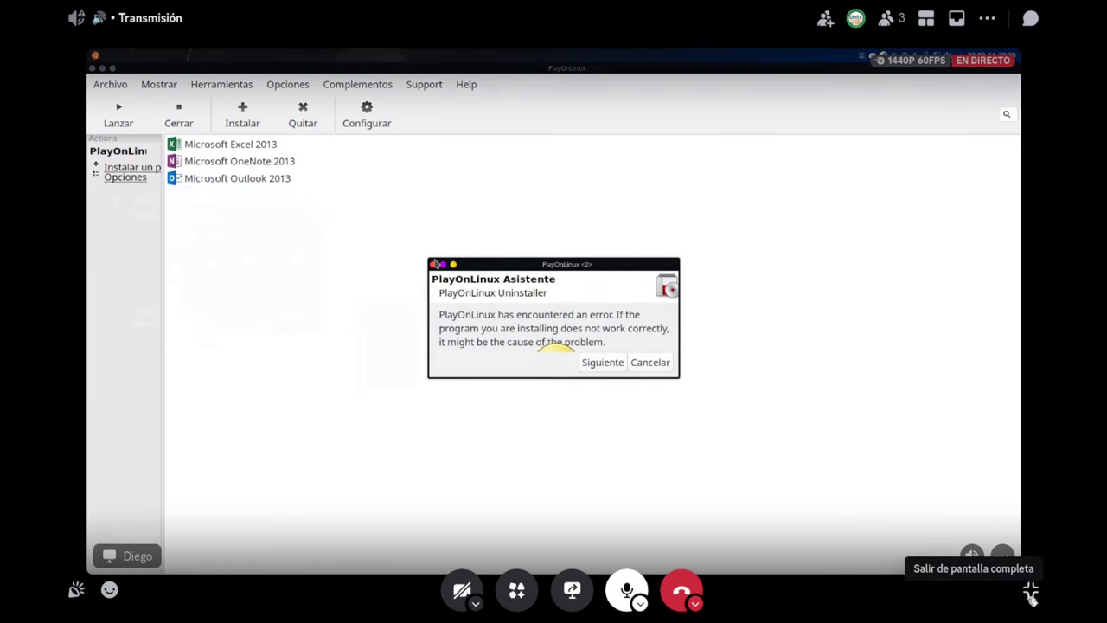
left_click(1031, 593)
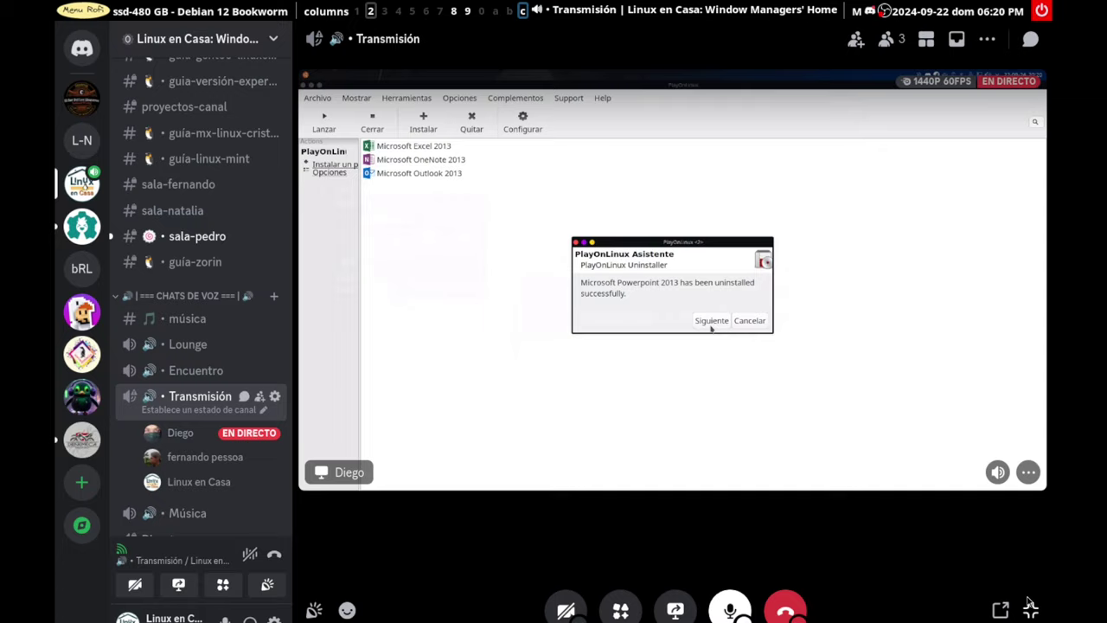
left_click(467, 11)
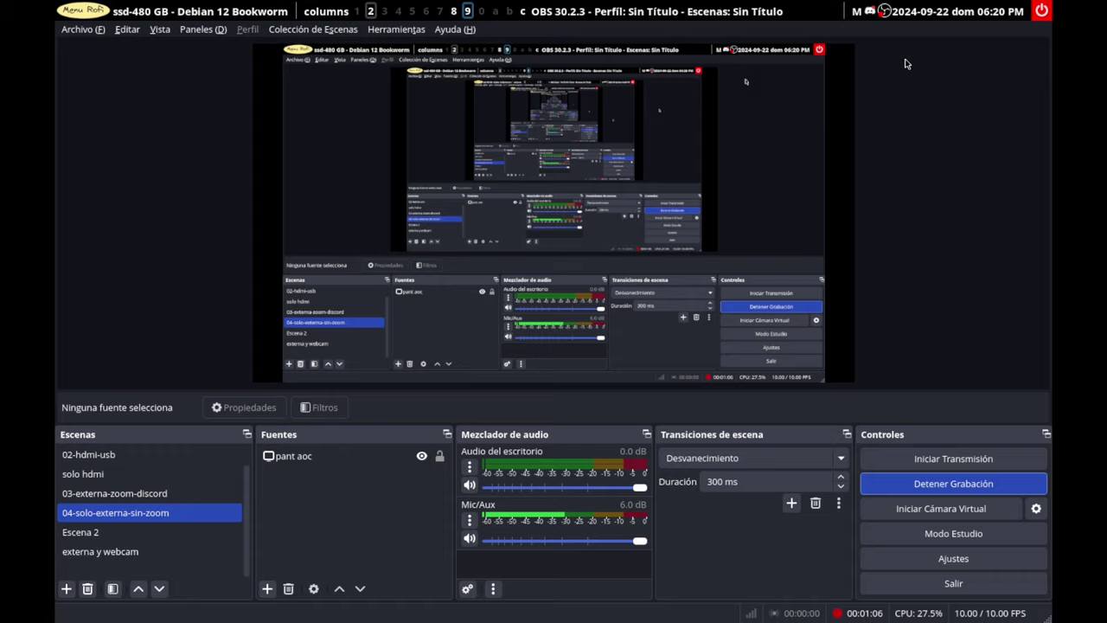
left_click(522, 12)
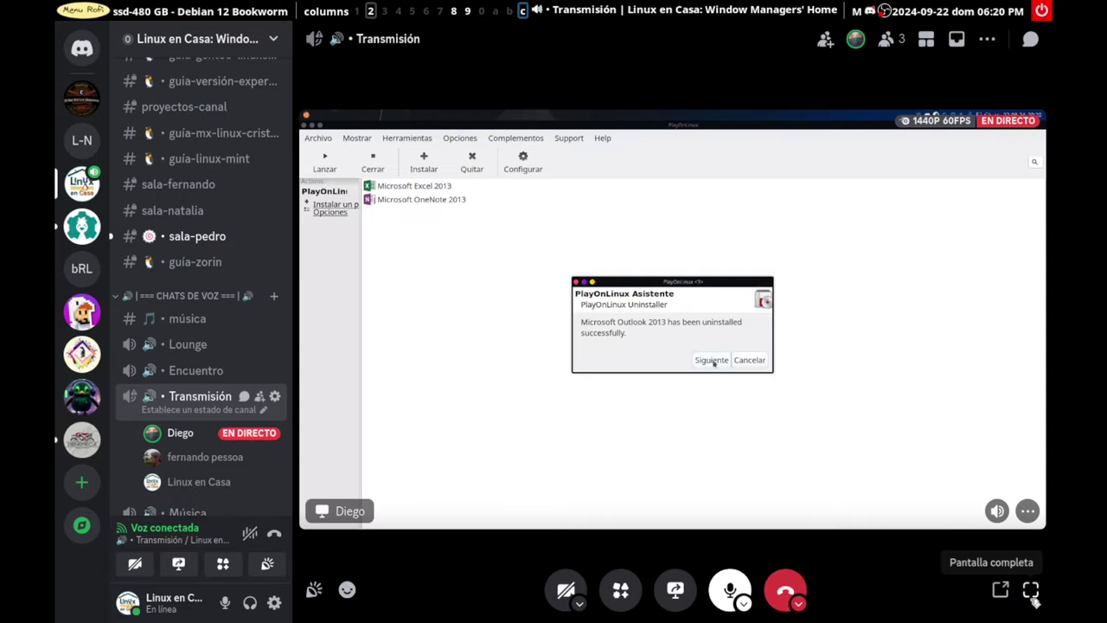
left_click(1030, 571)
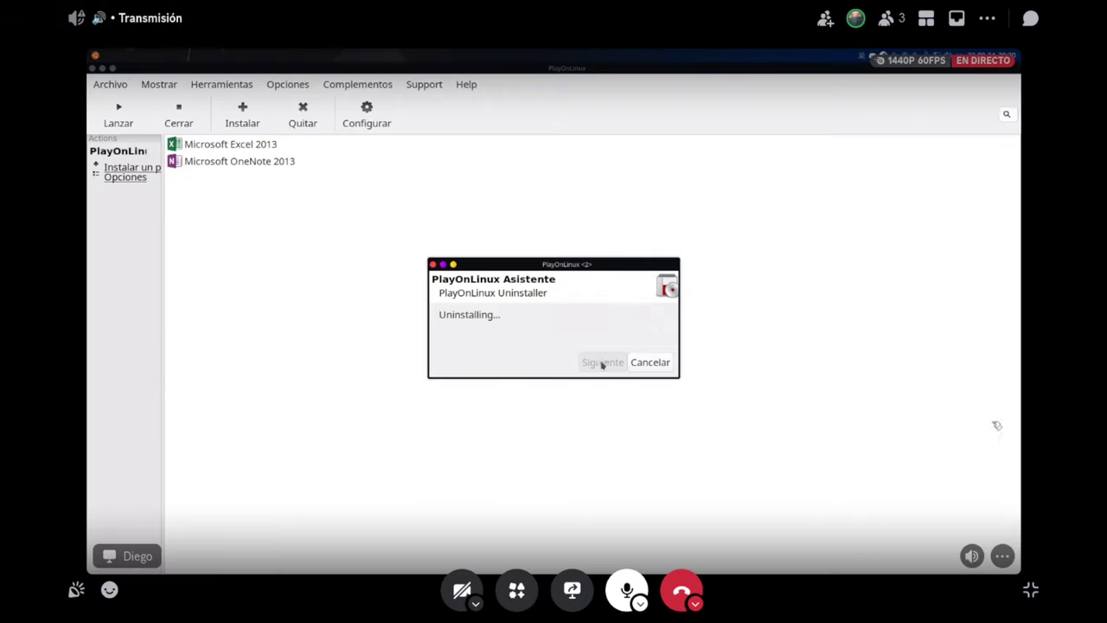